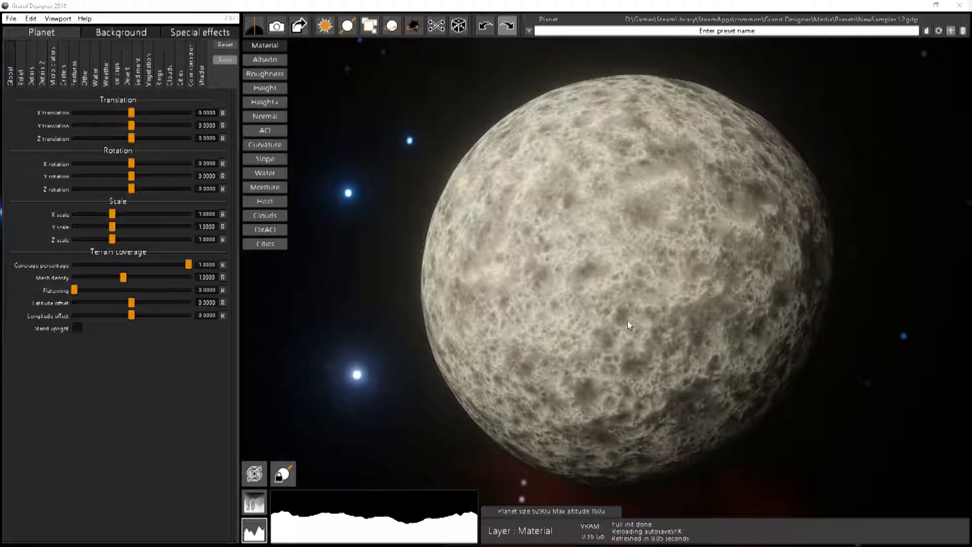
Step: Review the mouse configuration in the customization options, then close the options
{"action": "left_click", "coordinate": [32, 20]}
{"action": "left_click", "coordinate": [45, 101]}
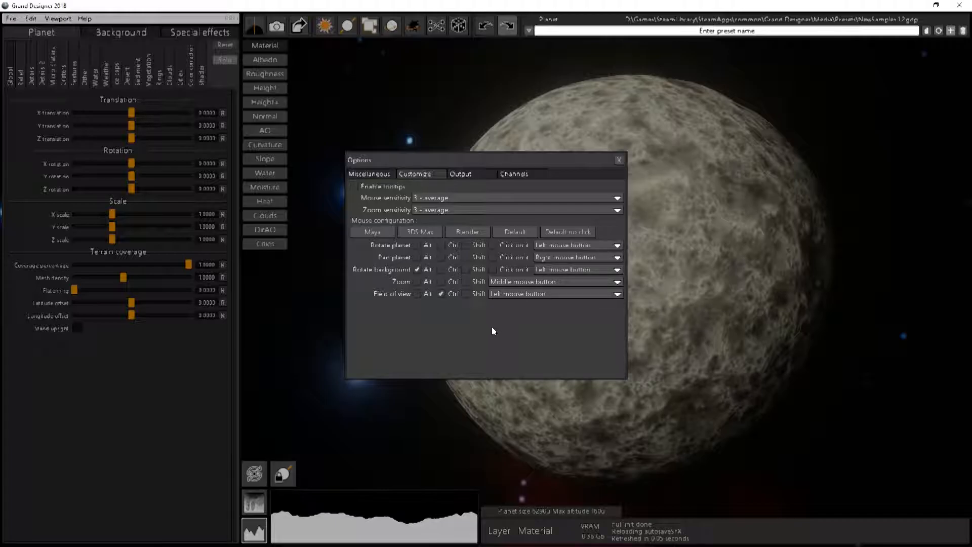
{"action": "left_click", "coordinate": [619, 159]}
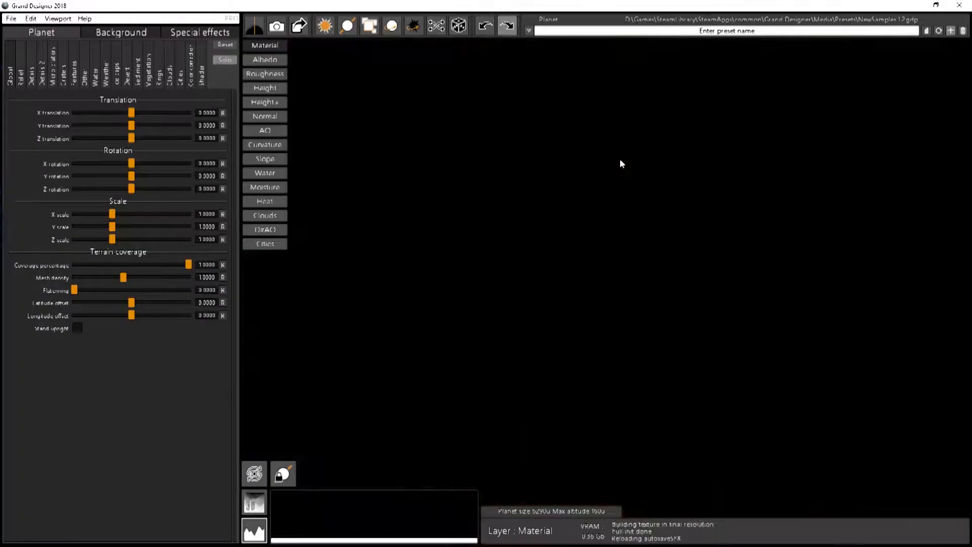
Step: Zoom, pan and rotate the view to look at the planet and its starry background from different angles
{"action": "mouse_move", "coordinate": [572, 273]}
{"action": "middle_mouse_down"}
{"action": "mouse_move", "coordinate": [587, 266]}
{"action": "mouse_move", "coordinate": [564, 265]}
{"action": "middle_mouse_up"}
{"action": "middle_click_drag", "start_coordinate": [329, 146], "coordinate": [350, 142]}
{"action": "middle_click_drag", "start_coordinate": [433, 95], "coordinate": [457, 129]}
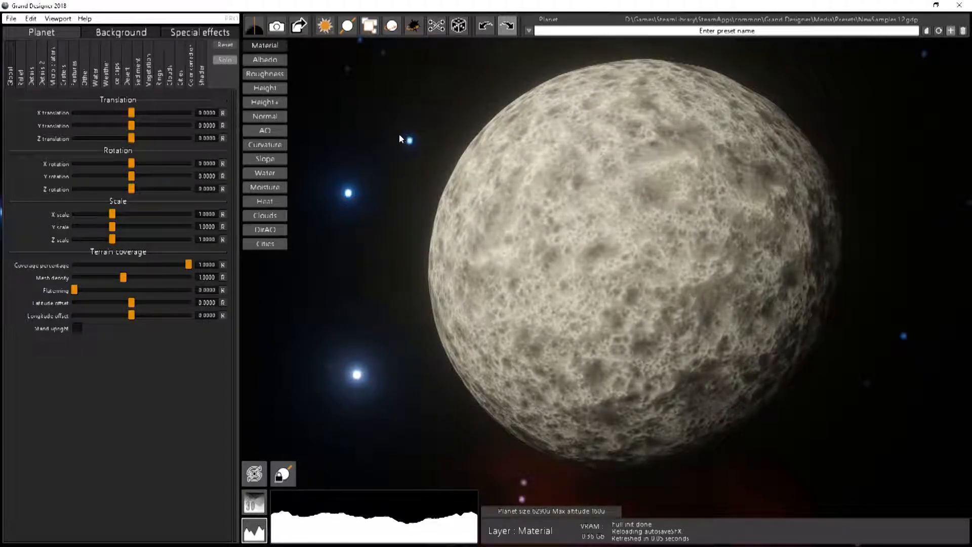
{"action": "right_click_drag", "start_coordinate": [396, 122], "coordinate": [579, 163]}
{"action": "left_click_drag", "start_coordinate": [633, 234], "coordinate": [642, 267]}
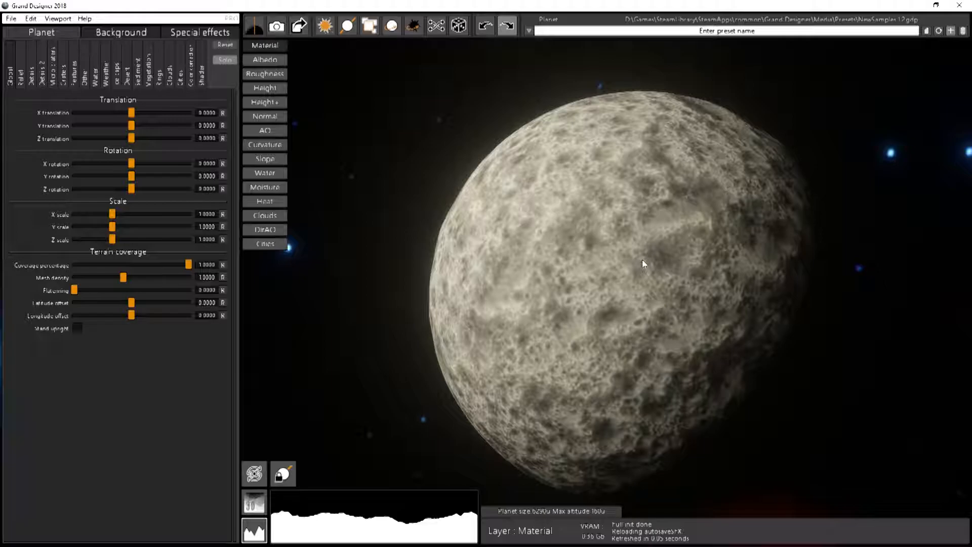
{"action": "mouse_move", "coordinate": [692, 249]}
{"action": "left_mouse_down"}
{"action": "mouse_move", "coordinate": [675, 251]}
{"action": "mouse_move", "coordinate": [676, 288]}
{"action": "mouse_move", "coordinate": [696, 262]}
{"action": "left_mouse_up"}
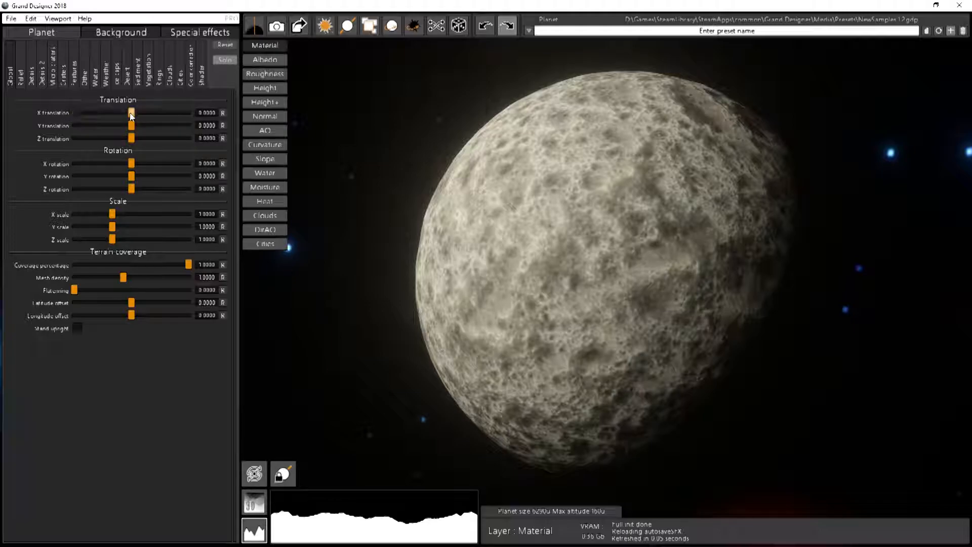
Step: Try different X translation values for the planet, ending at 10
{"action": "mouse_move", "coordinate": [133, 119]}
{"action": "left_mouse_down"}
{"action": "mouse_move", "coordinate": [167, 114]}
{"action": "mouse_move", "coordinate": [115, 111]}
{"action": "mouse_move", "coordinate": [177, 113]}
{"action": "mouse_move", "coordinate": [108, 116]}
{"action": "mouse_move", "coordinate": [134, 116]}
{"action": "mouse_move", "coordinate": [125, 117]}
{"action": "left_mouse_up"}
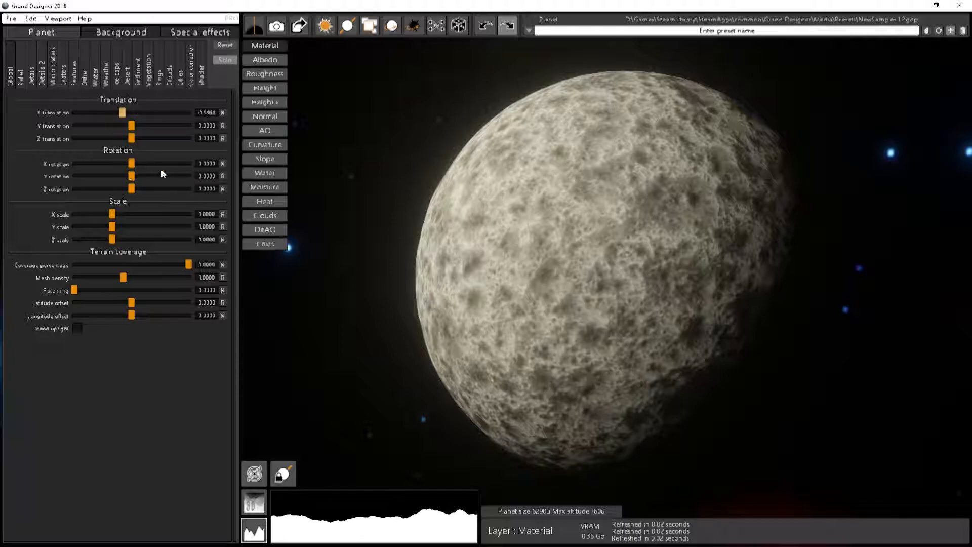
{"action": "left_click_drag", "start_coordinate": [128, 116], "coordinate": [247, 116]}
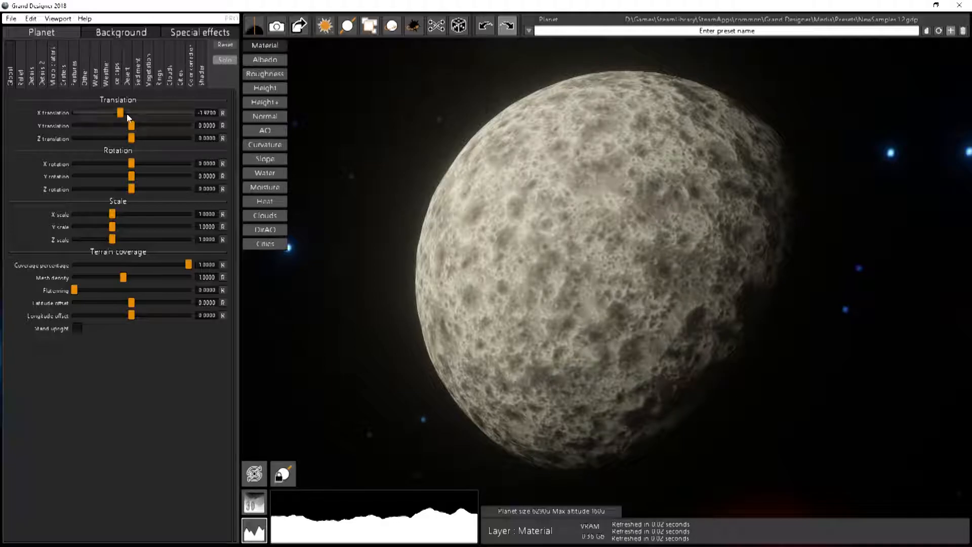
{"action": "left_click_drag", "start_coordinate": [120, 114], "coordinate": [678, 128]}
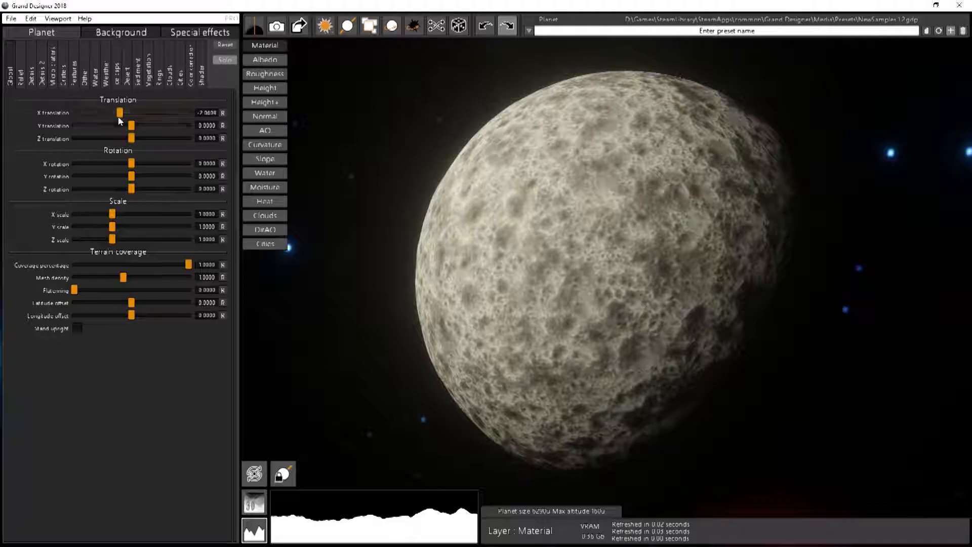
{"action": "left_click_drag", "start_coordinate": [120, 112], "coordinate": [134, 112]}
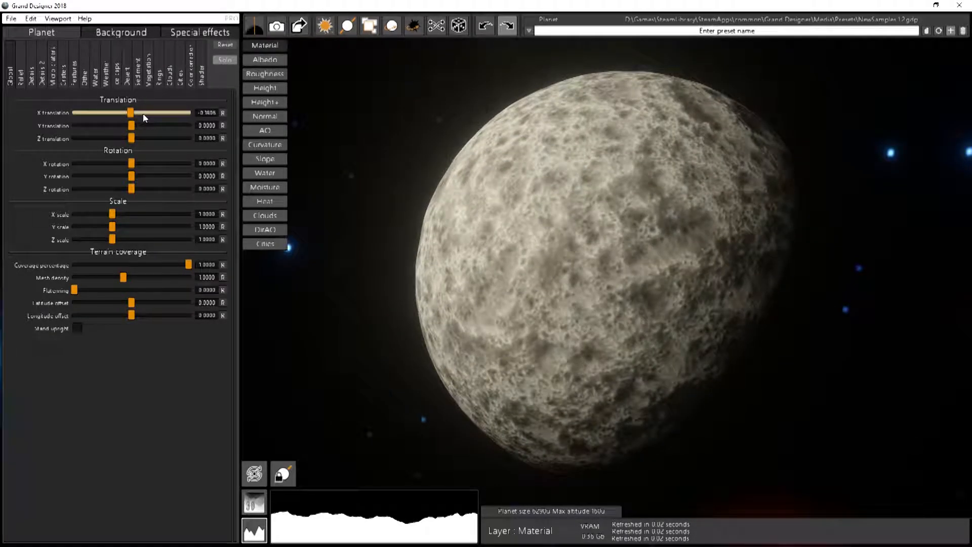
{"action": "left_click_drag", "start_coordinate": [143, 114], "coordinate": [299, 119]}
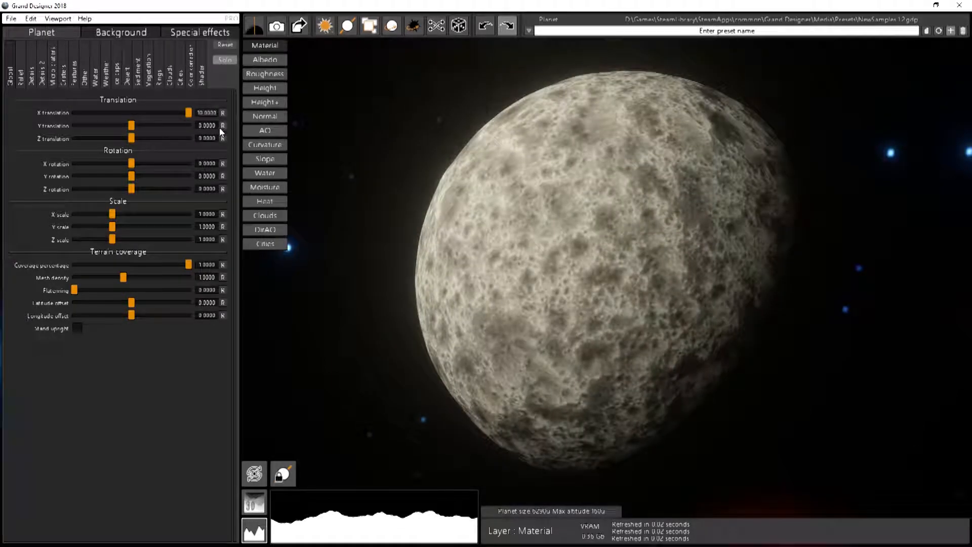
Step: Set the planet's X translation to 50, then adjust it to a lower value
{"action": "type", "text": "50"}
{"action": "key", "text": "Return"}
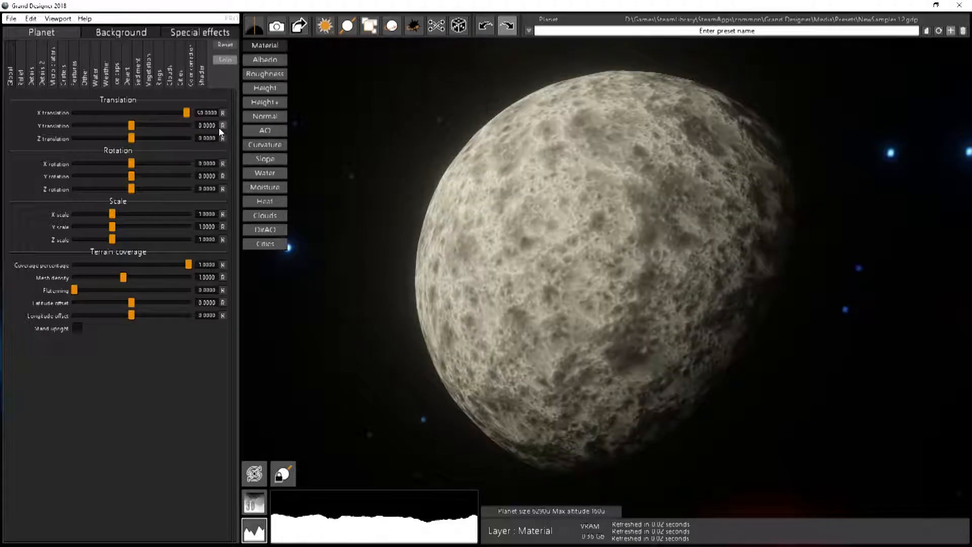
{"action": "left_click_drag", "start_coordinate": [184, 113], "coordinate": [147, 115]}
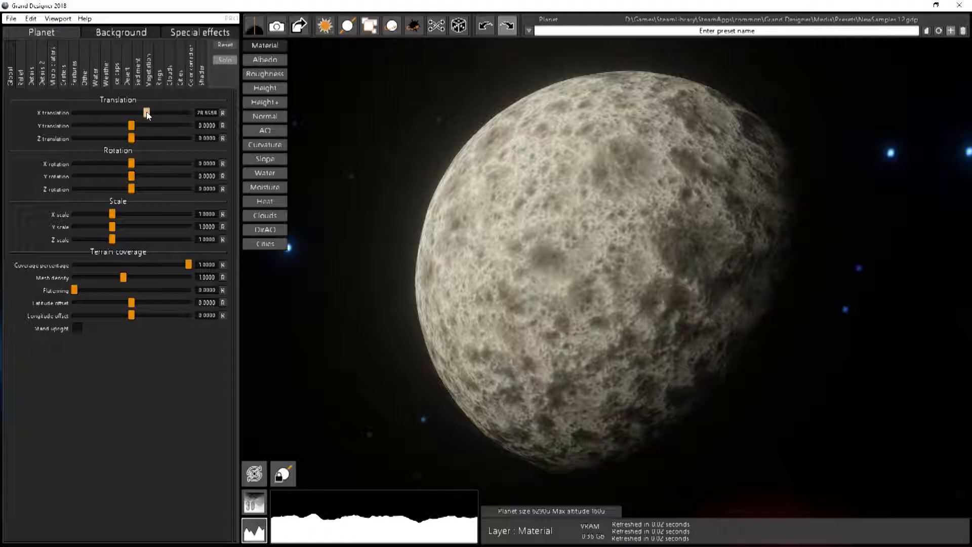
{"action": "left_click_drag", "start_coordinate": [148, 114], "coordinate": [129, 111]}
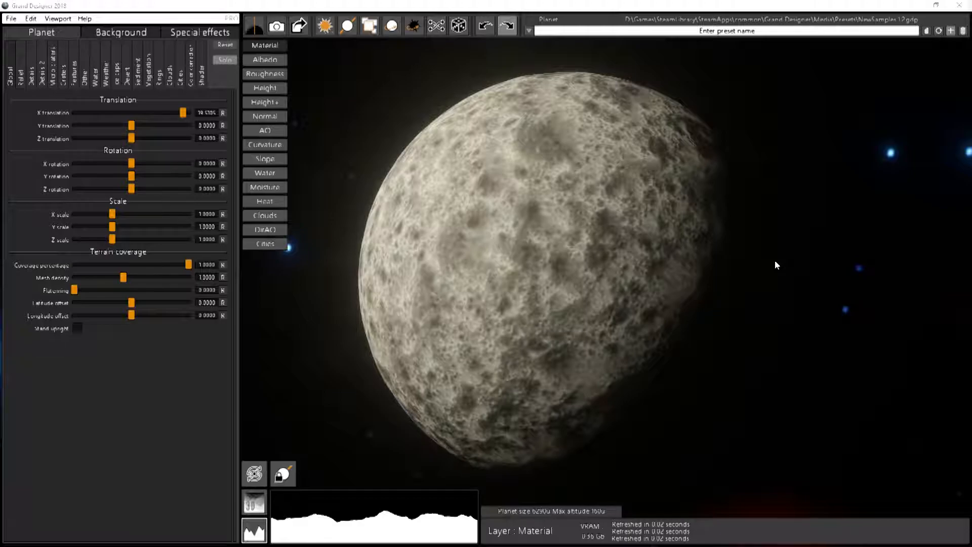
Step: Bring up the planet's relief settings and open the Mountains color ramp for editing
{"action": "left_click", "coordinate": [21, 77]}
{"action": "scroll", "coordinate": [41, 470], "scroll_direction": "down", "scroll_amount": 5}
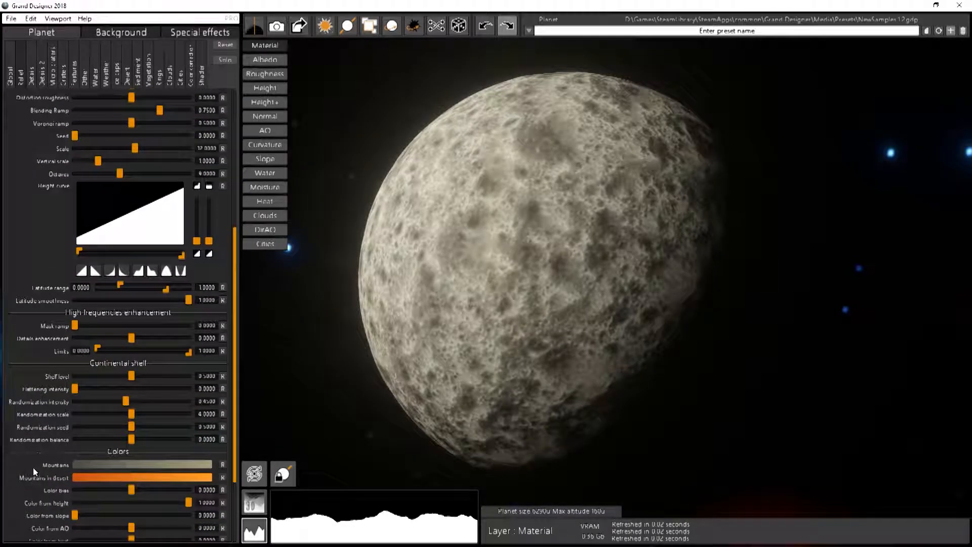
{"action": "scroll", "coordinate": [32, 470], "scroll_direction": "down", "scroll_amount": 3}
{"action": "left_click", "coordinate": [108, 374]}
Step: Narrow the relief height curve's limits from both ends to give the terrain more contrast, and inspect the surface up close
{"action": "left_click_drag", "start_coordinate": [549, 242], "coordinate": [627, 242]}
{"action": "scroll", "coordinate": [631, 244], "scroll_direction": "up", "scroll_amount": 2}
{"action": "middle_click_drag", "start_coordinate": [630, 244], "coordinate": [596, 289]}
{"action": "scroll", "coordinate": [596, 289], "scroll_direction": "up", "scroll_amount": 2}
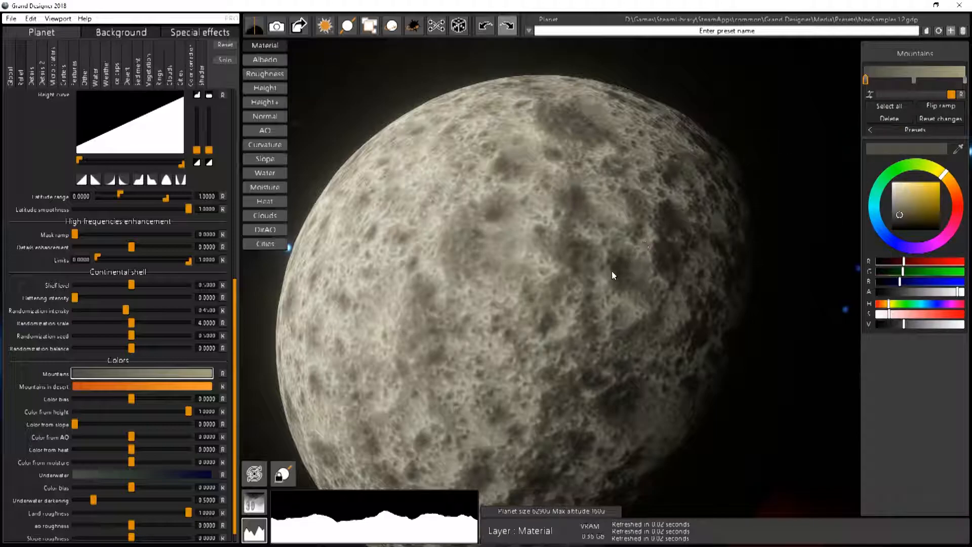
{"action": "left_click_drag", "start_coordinate": [466, 317], "coordinate": [503, 263]}
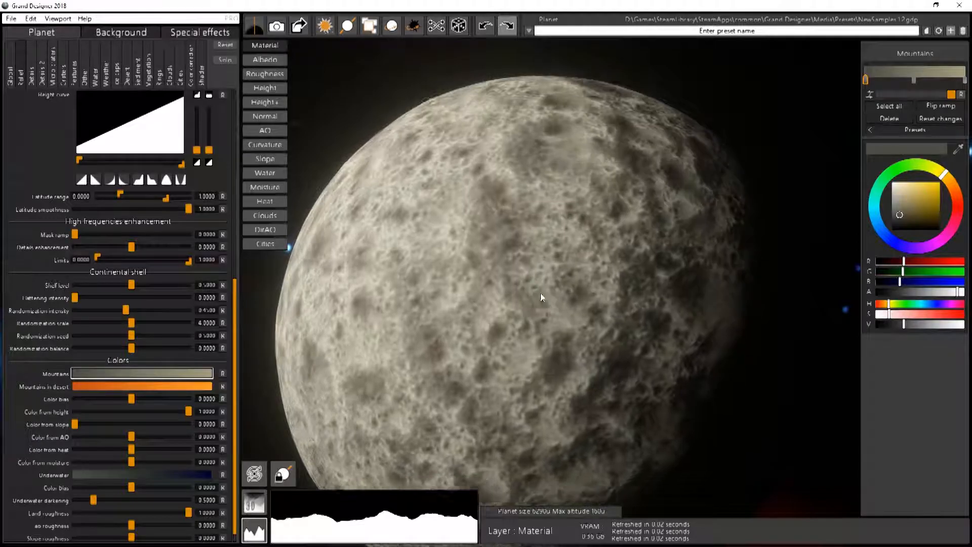
{"action": "scroll", "coordinate": [532, 293], "scroll_direction": "up", "scroll_amount": 3}
{"action": "left_click_drag", "start_coordinate": [528, 293], "coordinate": [511, 343]}
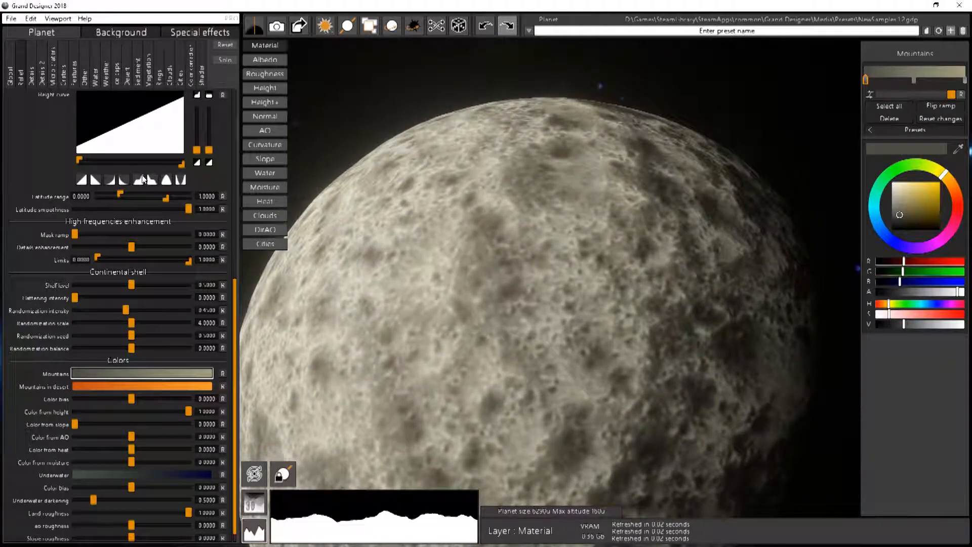
{"action": "left_click_drag", "start_coordinate": [79, 162], "coordinate": [114, 162]}
{"action": "left_click_drag", "start_coordinate": [181, 163], "coordinate": [151, 163]}
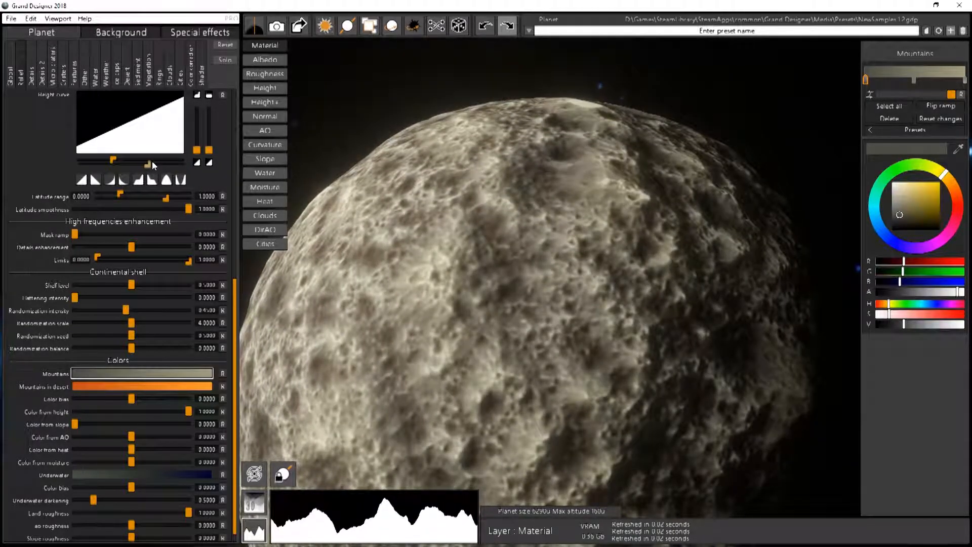
{"action": "left_click_drag", "start_coordinate": [496, 242], "coordinate": [522, 330]}
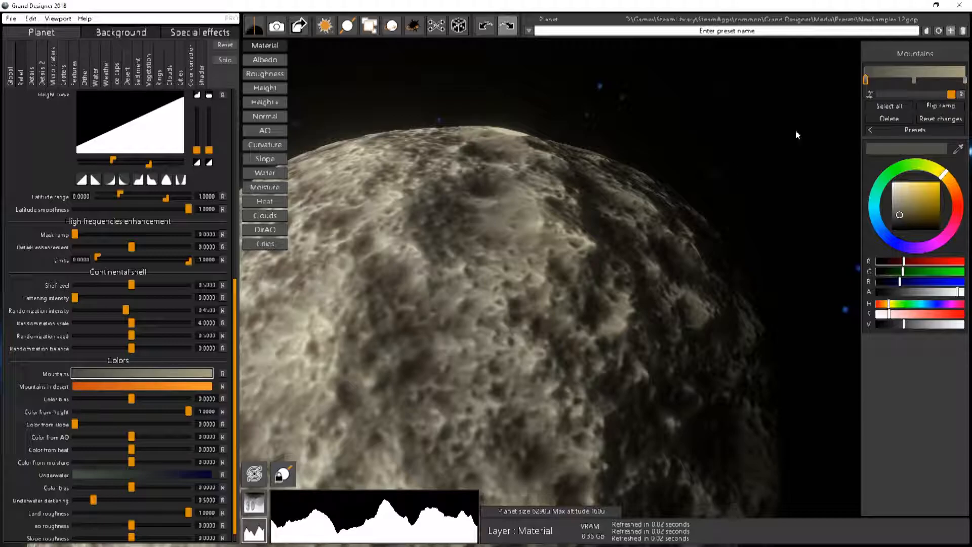
Step: Color the Mountains ramp's middle marker yellow, then add a red marker before it and a green marker after it
{"action": "left_click", "coordinate": [915, 80]}
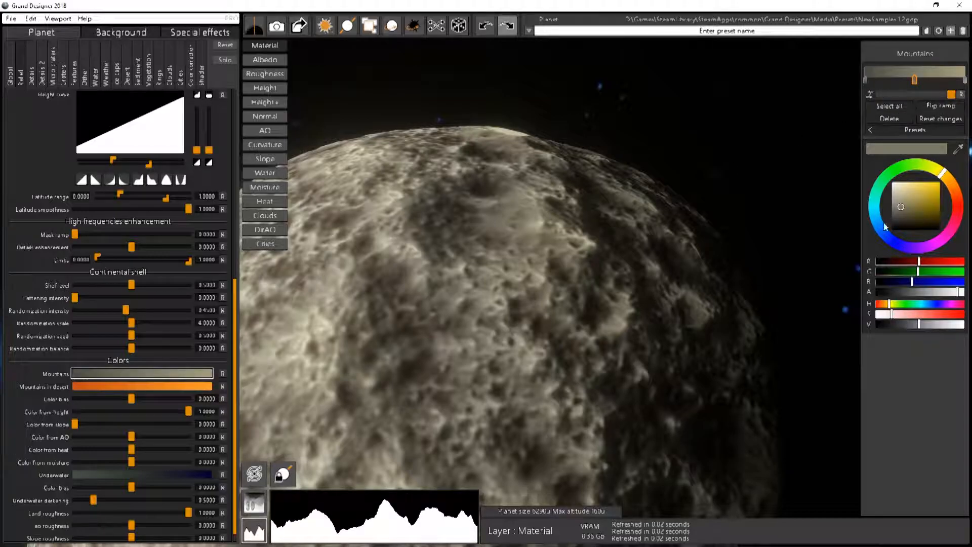
{"action": "left_click_drag", "start_coordinate": [920, 201], "coordinate": [957, 211]}
{"action": "left_click", "coordinate": [890, 77]}
{"action": "left_click", "coordinate": [940, 77]}
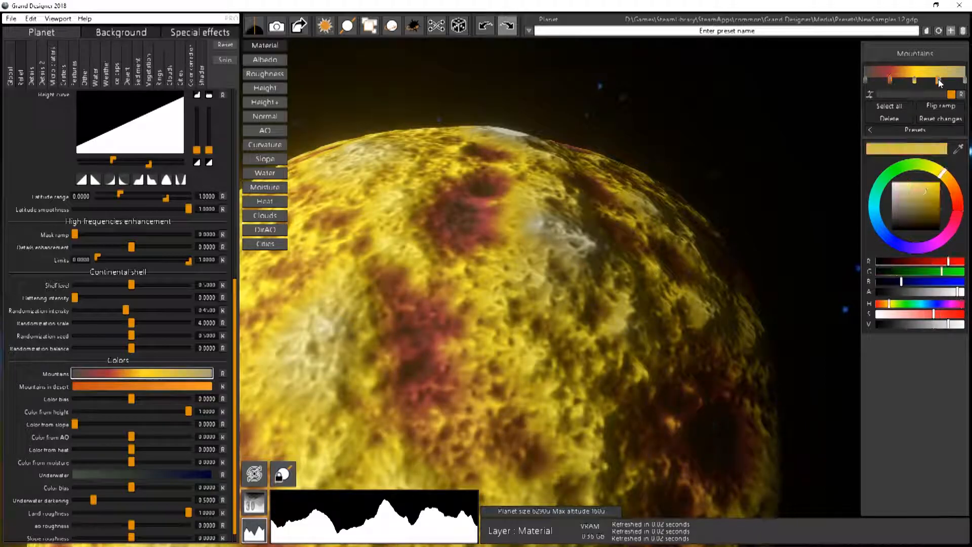
{"action": "left_click", "coordinate": [890, 177]}
Step: Move the yellow marker of the Mountains ramp close to the red marker
{"action": "left_click_drag", "start_coordinate": [543, 195], "coordinate": [508, 238]}
{"action": "left_click_drag", "start_coordinate": [387, 229], "coordinate": [500, 243]}
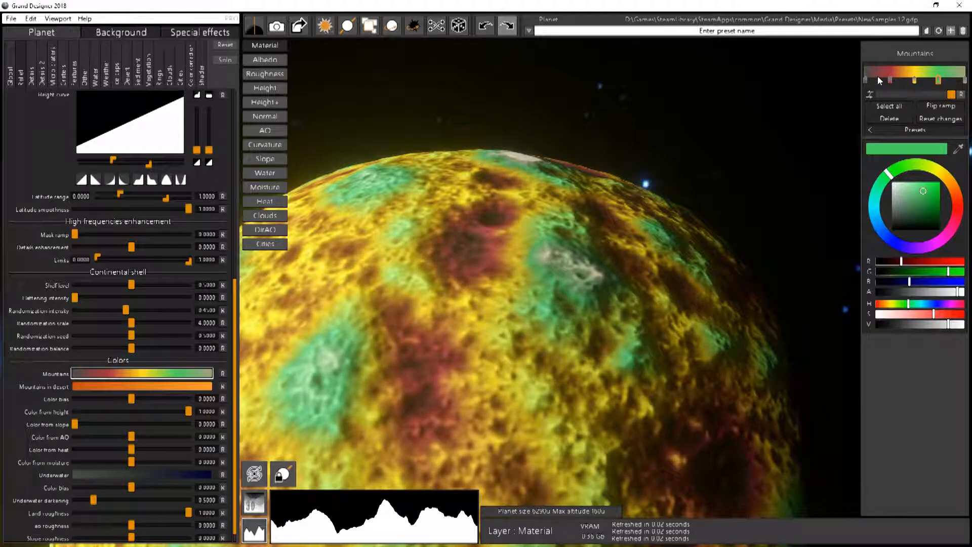
{"action": "mouse_move", "coordinate": [865, 79]}
{"action": "left_mouse_down"}
{"action": "mouse_move", "coordinate": [961, 80]}
{"action": "mouse_move", "coordinate": [864, 81]}
{"action": "left_mouse_up"}
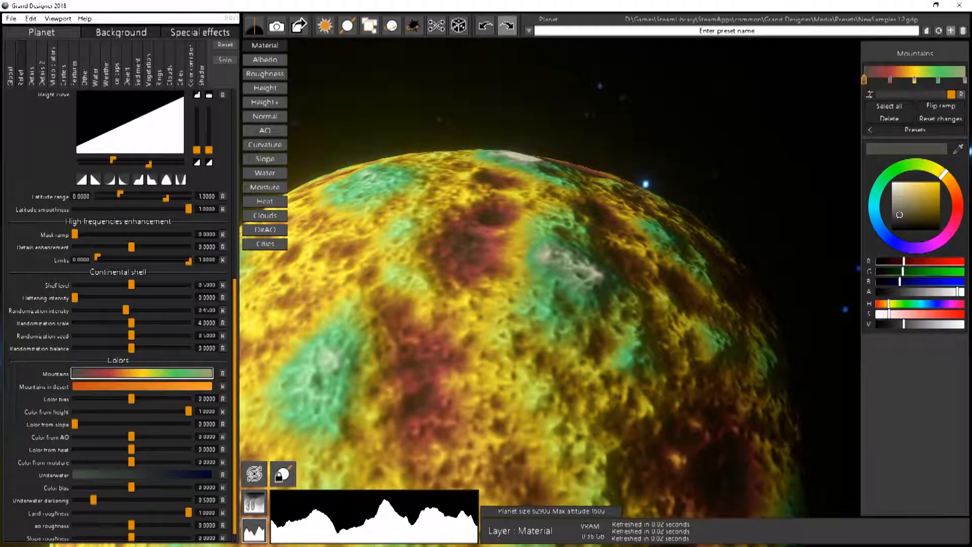
{"action": "left_click", "coordinate": [913, 80]}
{"action": "left_click_drag", "start_coordinate": [910, 79], "coordinate": [898, 80]}
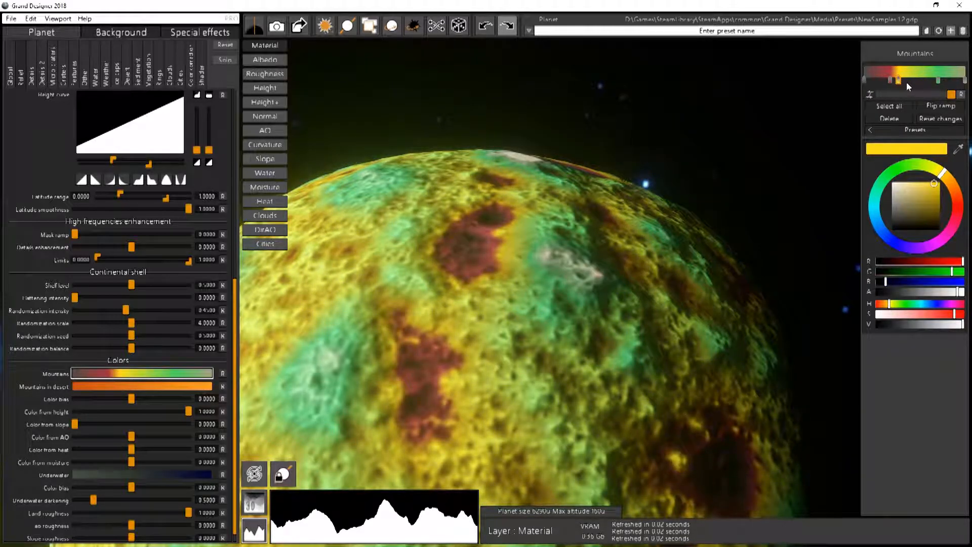
Step: Recolor the red marker of the Mountains ramp to blue
{"action": "left_click_drag", "start_coordinate": [525, 293], "coordinate": [480, 287]}
{"action": "scroll", "coordinate": [493, 296], "scroll_direction": "up", "scroll_amount": 2}
{"action": "scroll", "coordinate": [514, 322], "scroll_direction": "up", "scroll_amount": 2}
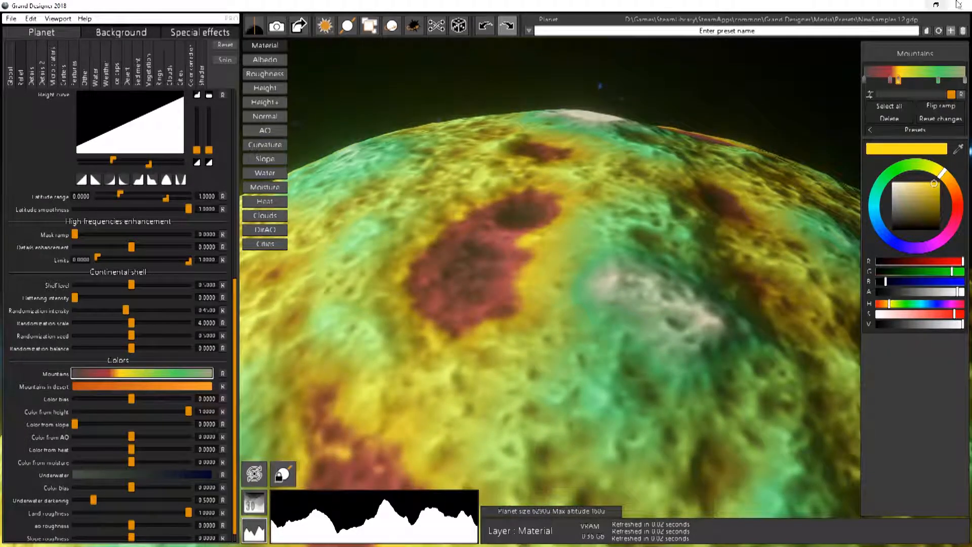
{"action": "left_click", "coordinate": [889, 80]}
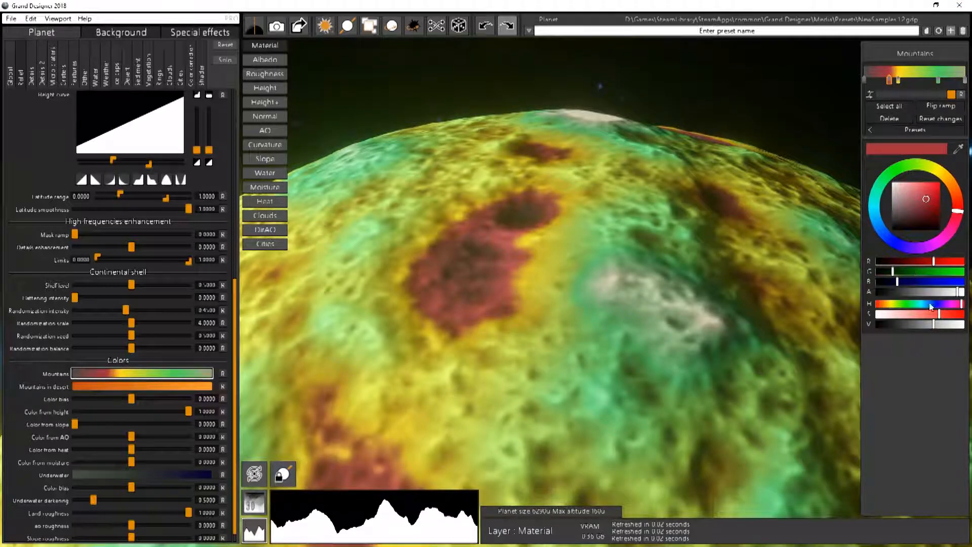
{"action": "left_click_drag", "start_coordinate": [898, 281], "coordinate": [937, 283]}
{"action": "left_click_drag", "start_coordinate": [896, 247], "coordinate": [875, 219]}
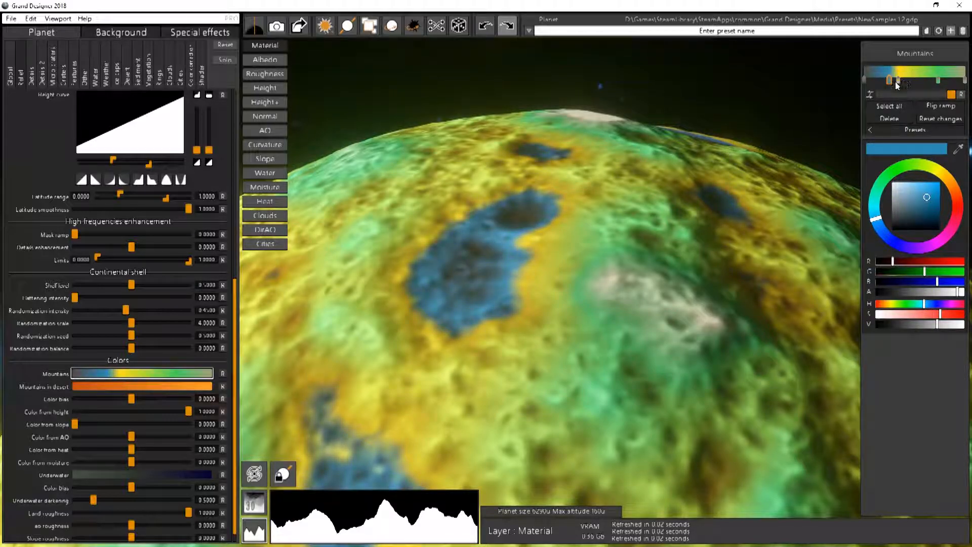
Step: Shift the Mountains ramp's colored markers toward its low end and give the high end a white marker
{"action": "left_click_drag", "start_coordinate": [889, 79], "coordinate": [969, 82]}
{"action": "left_click", "coordinate": [965, 81]}
{"action": "left_click", "coordinate": [963, 81]}
{"action": "left_click_drag", "start_coordinate": [911, 198], "coordinate": [879, 174]}
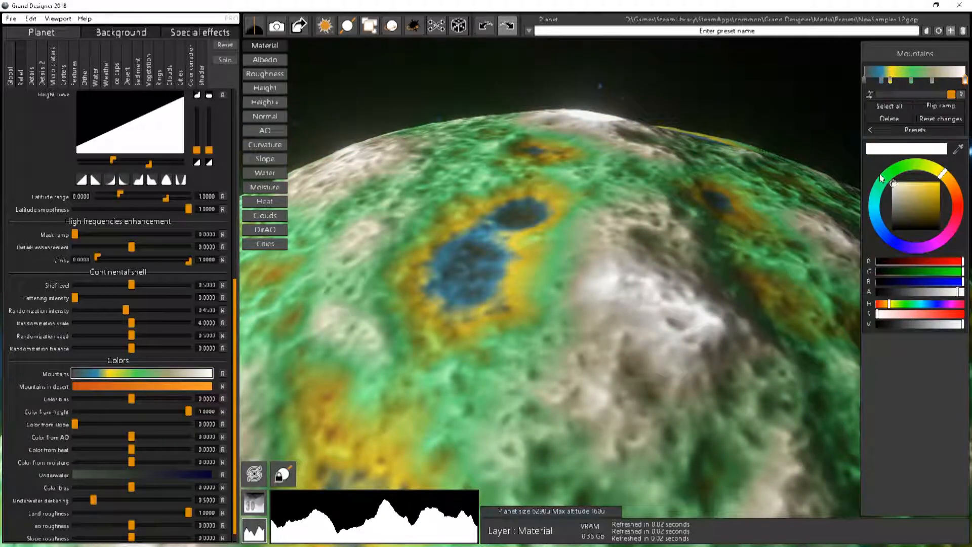
Step: Delete the green marker from the Mountains ramp
{"action": "mouse_move", "coordinate": [643, 344]}
{"action": "left_mouse_down"}
{"action": "mouse_move", "coordinate": [672, 330]}
{"action": "mouse_move", "coordinate": [648, 269]}
{"action": "mouse_move", "coordinate": [667, 272]}
{"action": "left_mouse_up"}
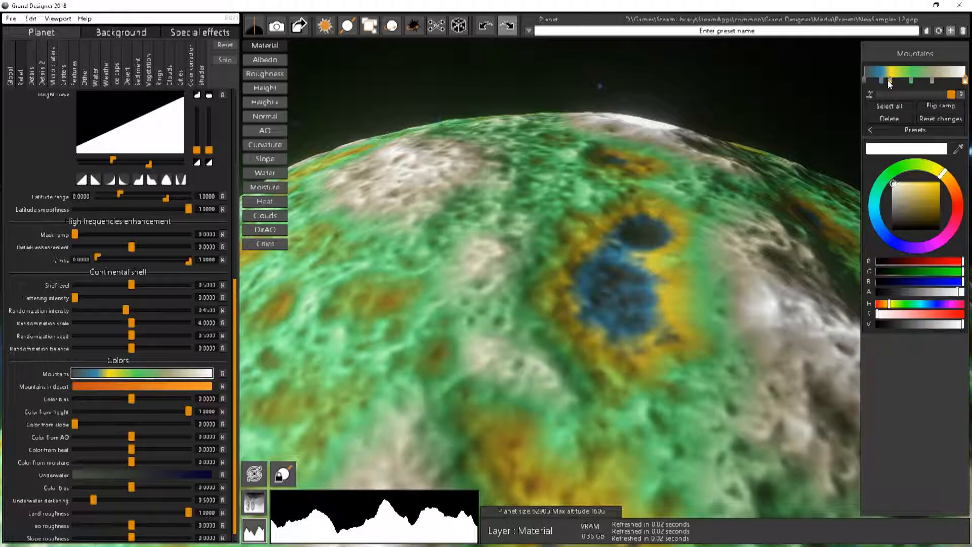
{"action": "mouse_move", "coordinate": [949, 96]}
{"action": "left_mouse_down"}
{"action": "mouse_move", "coordinate": [867, 103]}
{"action": "mouse_move", "coordinate": [954, 101]}
{"action": "left_mouse_up"}
{"action": "mouse_move", "coordinate": [952, 96]}
{"action": "left_mouse_down"}
{"action": "mouse_move", "coordinate": [910, 96]}
{"action": "mouse_move", "coordinate": [959, 96]}
{"action": "left_mouse_up"}
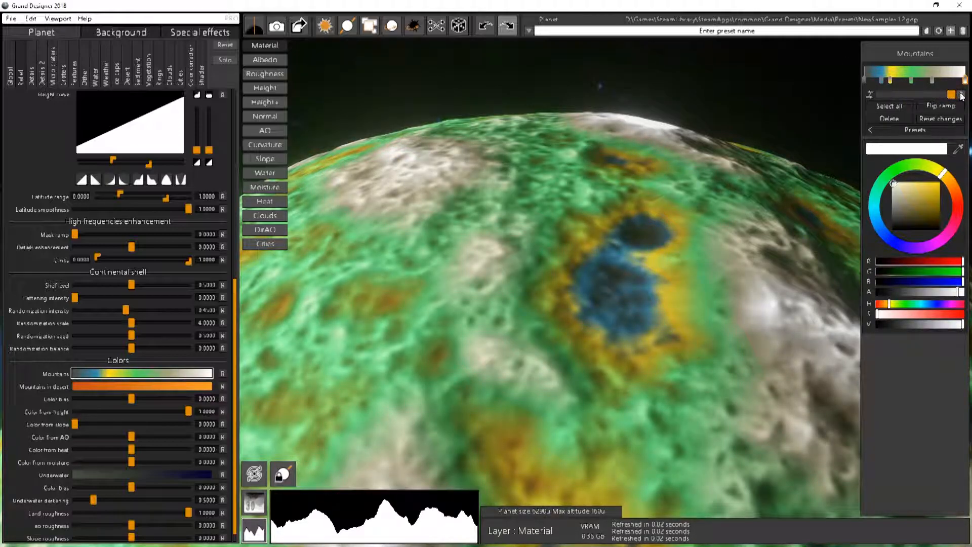
{"action": "left_click", "coordinate": [911, 80]}
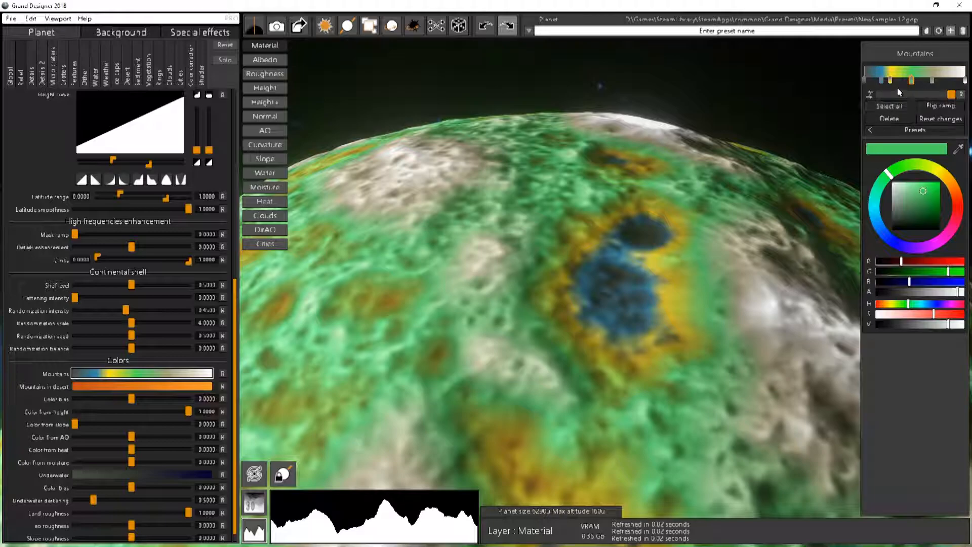
{"action": "left_click", "coordinate": [895, 117]}
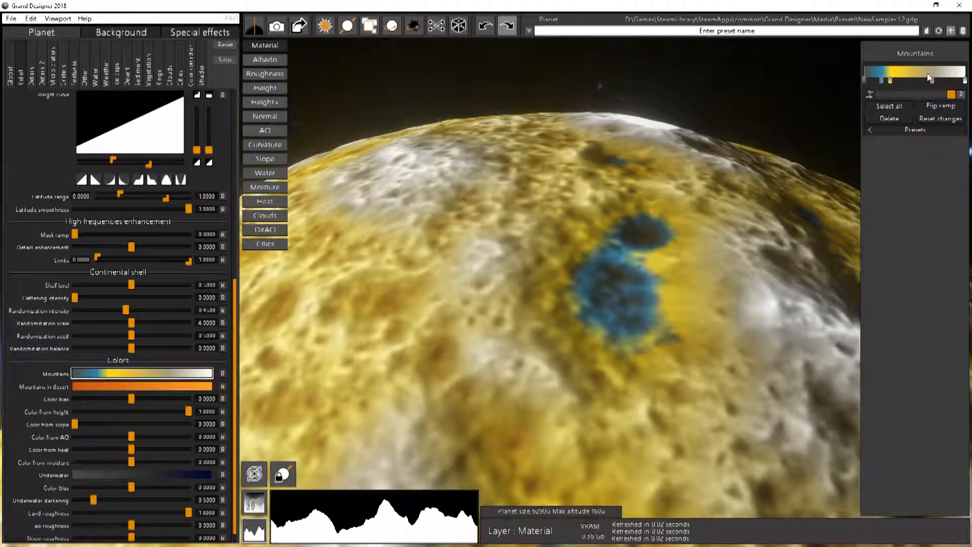
Step: Select all markers of the Mountains ramp and shift their hue together so yellow becomes green and blue deepens
{"action": "left_click", "coordinate": [889, 104]}
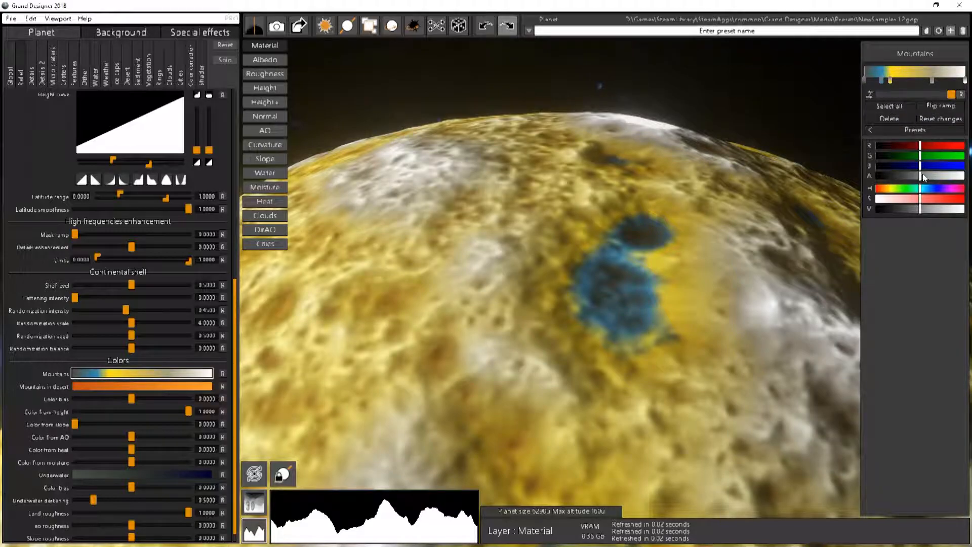
{"action": "mouse_move", "coordinate": [921, 145]}
{"action": "left_mouse_down"}
{"action": "mouse_move", "coordinate": [957, 149]}
{"action": "mouse_move", "coordinate": [897, 145]}
{"action": "mouse_move", "coordinate": [919, 147]}
{"action": "left_mouse_up"}
{"action": "mouse_move", "coordinate": [920, 188]}
{"action": "left_mouse_down"}
{"action": "mouse_move", "coordinate": [911, 188]}
{"action": "mouse_move", "coordinate": [934, 189]}
{"action": "mouse_move", "coordinate": [918, 188]}
{"action": "mouse_move", "coordinate": [926, 185]}
{"action": "left_mouse_up"}
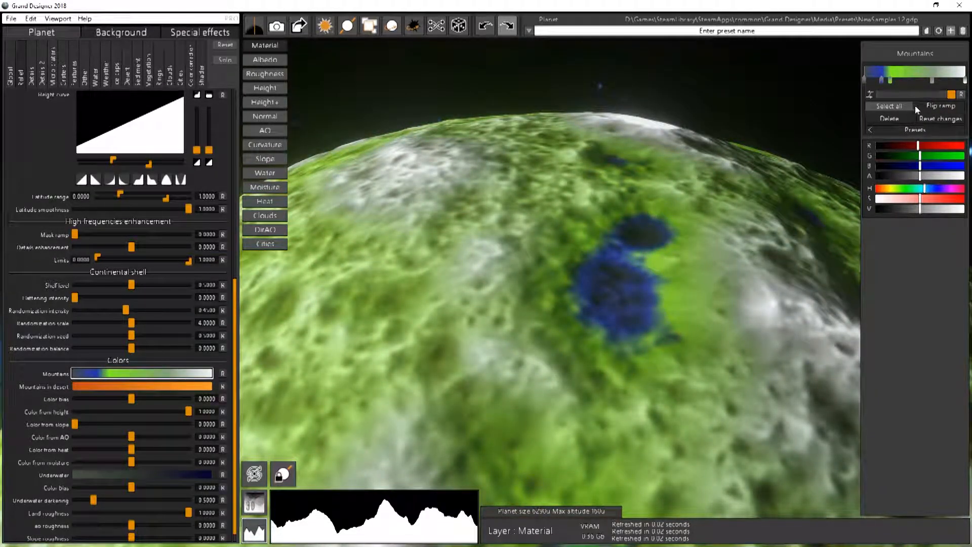
Step: Flip the Mountains ramp, flip it back, and open the ramp presets
{"action": "left_click", "coordinate": [943, 106]}
{"action": "left_click", "coordinate": [936, 105]}
{"action": "left_click", "coordinate": [880, 129]}
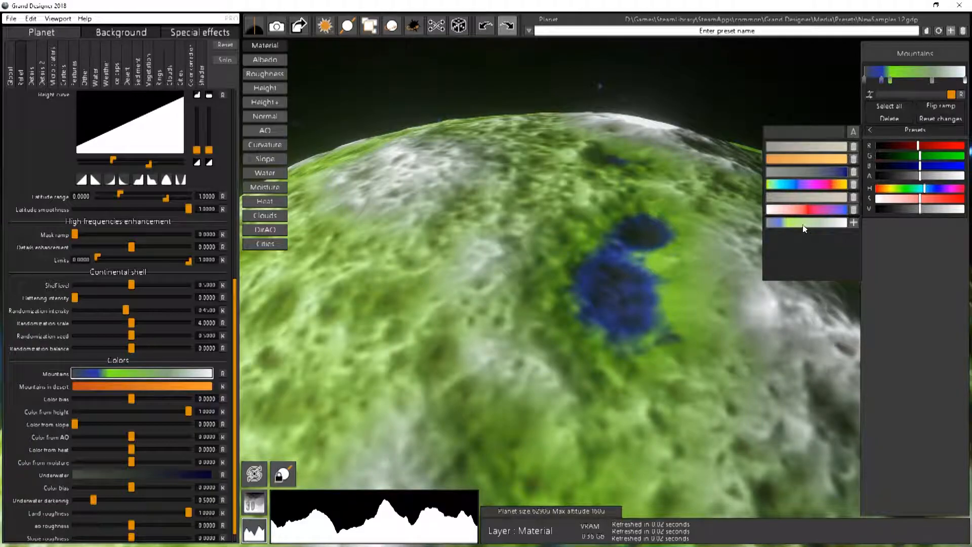
Step: Apply the multicolored rainbow preset to the Mountains ramp and look at the recolored planet from farther away
{"action": "left_click", "coordinate": [799, 183]}
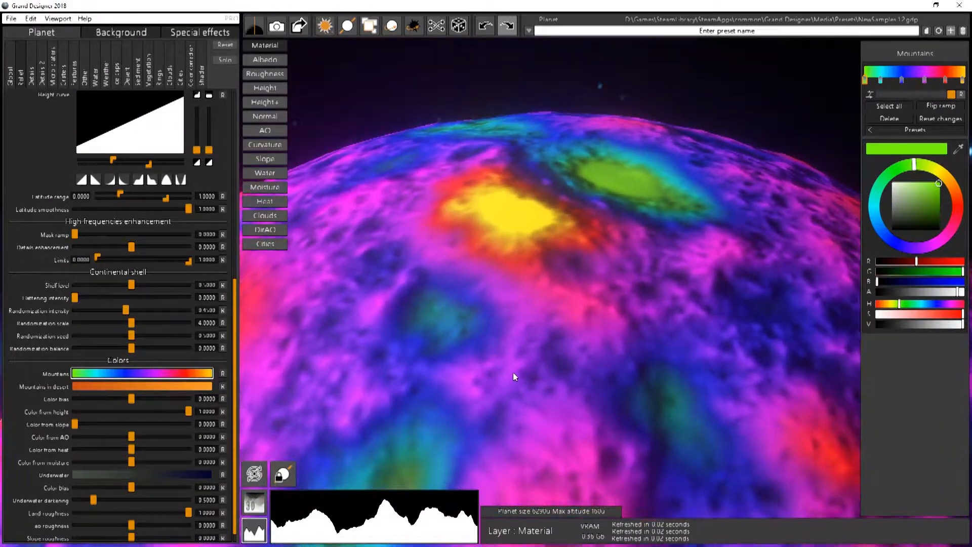
{"action": "scroll", "coordinate": [512, 372], "scroll_direction": "down", "scroll_amount": 5}
{"action": "left_click_drag", "start_coordinate": [545, 370], "coordinate": [605, 286]}
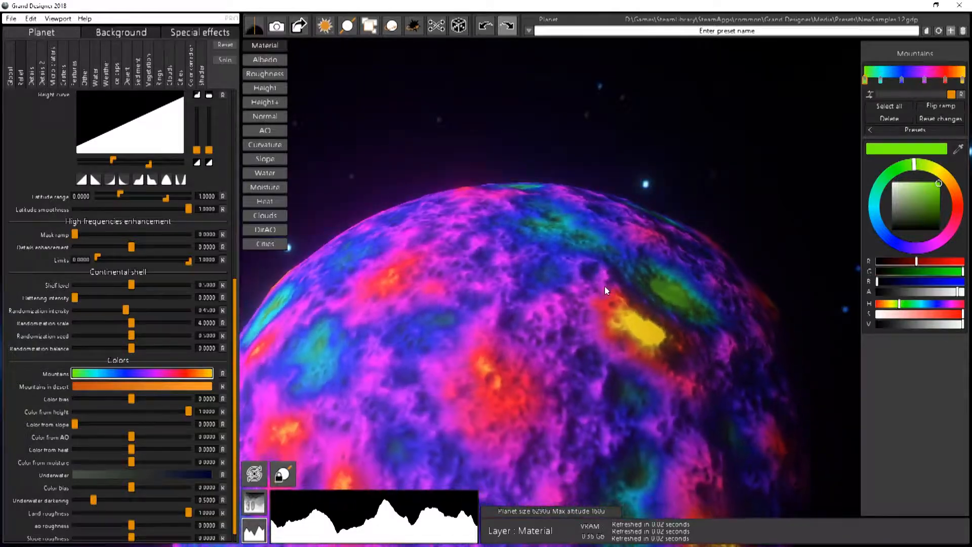
Step: Apply the gray-beige preset to the Mountains ramp and examine the planet's surface
{"action": "left_click", "coordinate": [897, 130]}
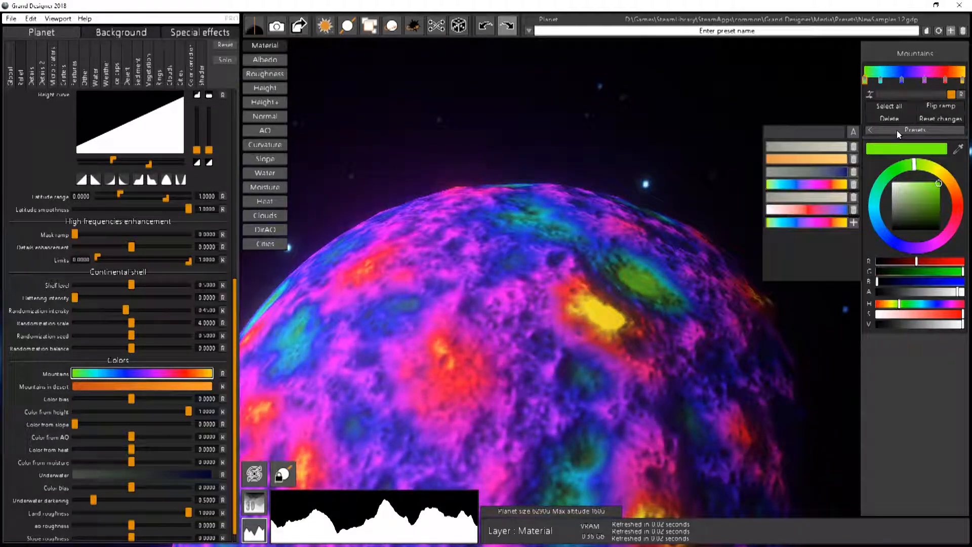
{"action": "left_click", "coordinate": [804, 149]}
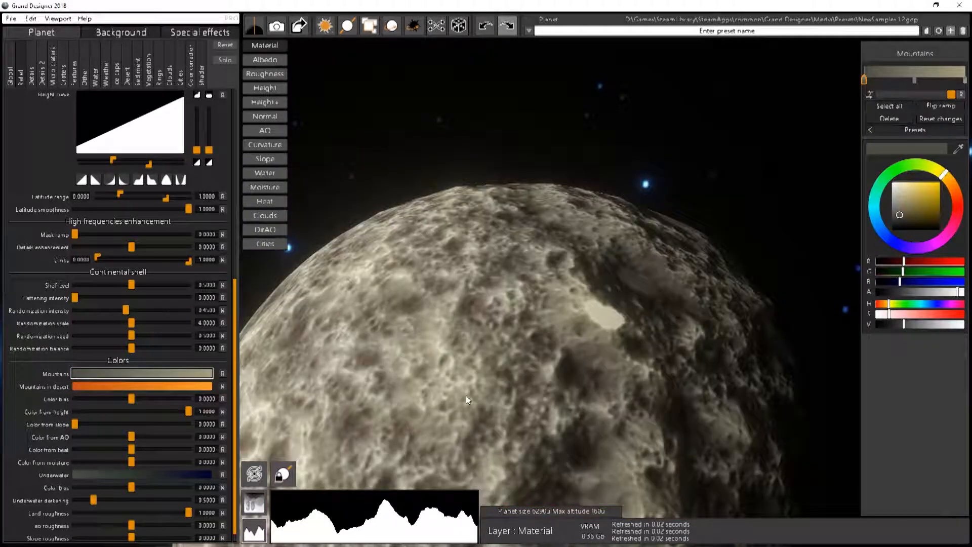
{"action": "left_click_drag", "start_coordinate": [465, 320], "coordinate": [533, 344]}
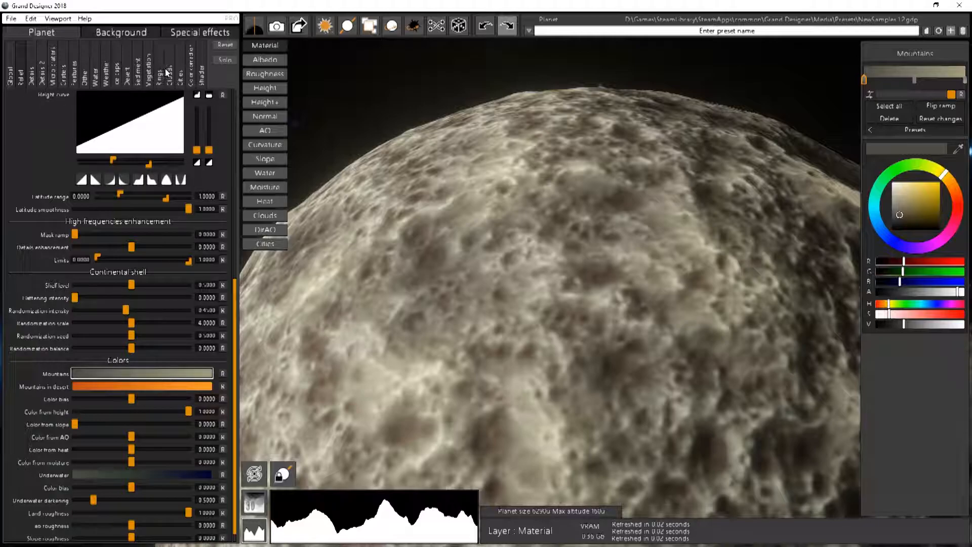
{"action": "left_click_drag", "start_coordinate": [551, 262], "coordinate": [605, 308]}
{"action": "scroll", "coordinate": [569, 291], "scroll_direction": "down", "scroll_amount": 3}
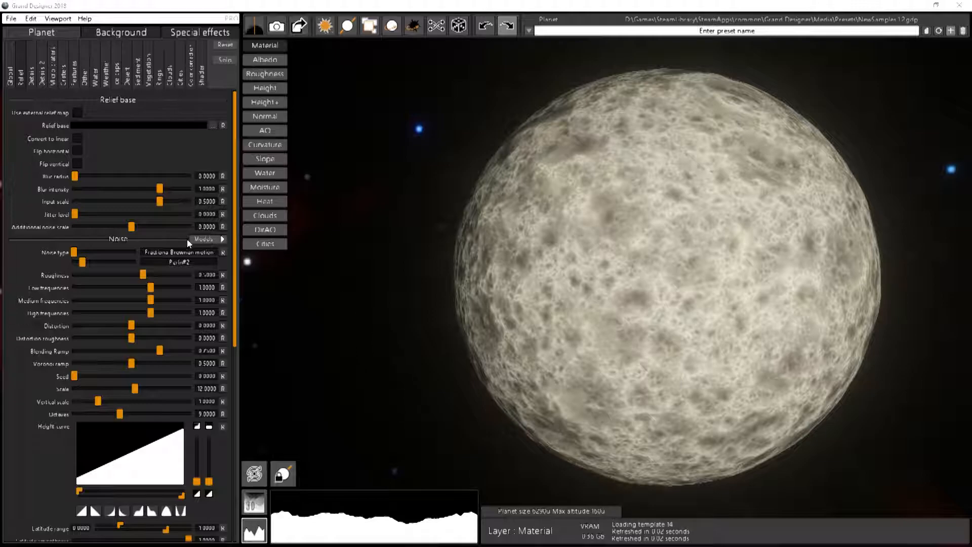
Step: Try two relief noise models: the one with dark rugged patches between smooth areas and the smooth one crossed by a mountain ridge
{"action": "left_click", "coordinate": [203, 241]}
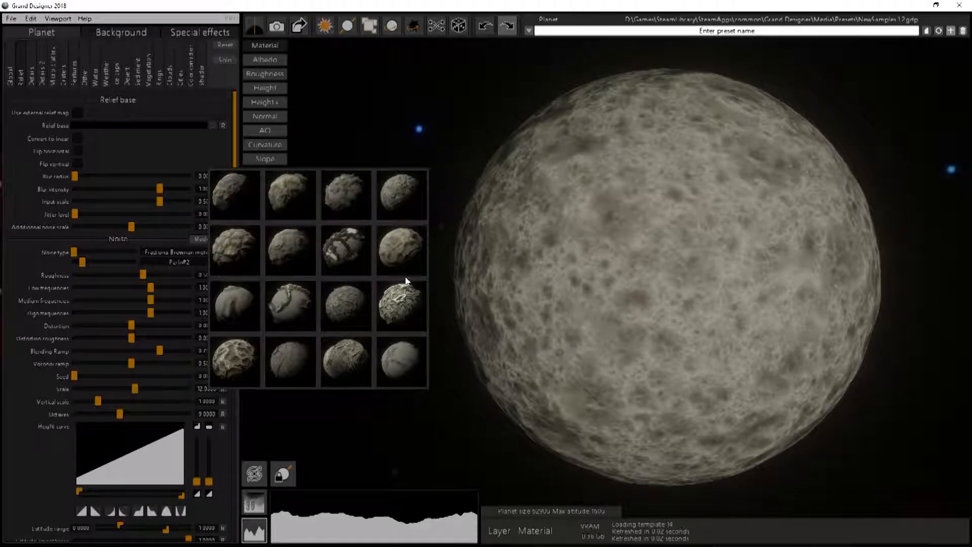
{"action": "left_click", "coordinate": [352, 246]}
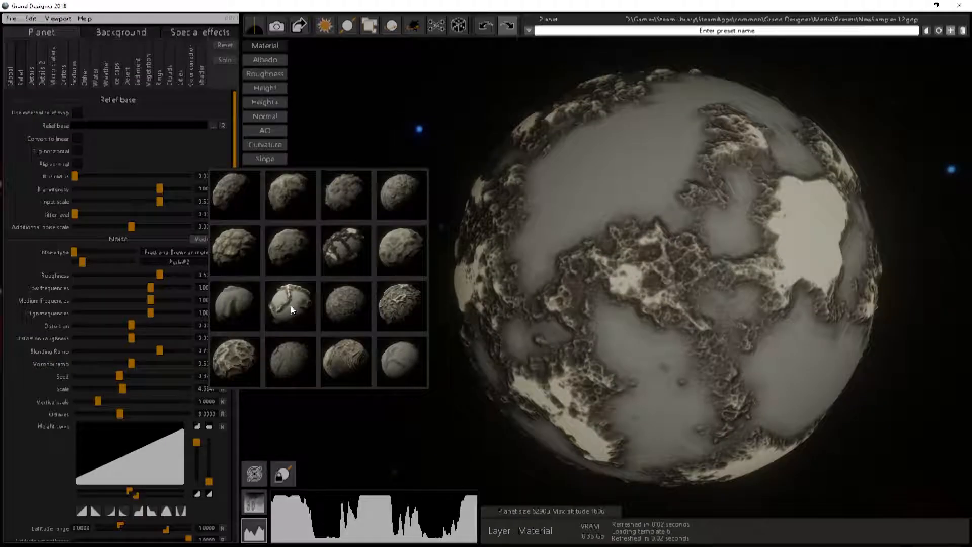
{"action": "left_click", "coordinate": [289, 305]}
{"action": "left_click_drag", "start_coordinate": [549, 324], "coordinate": [718, 244]}
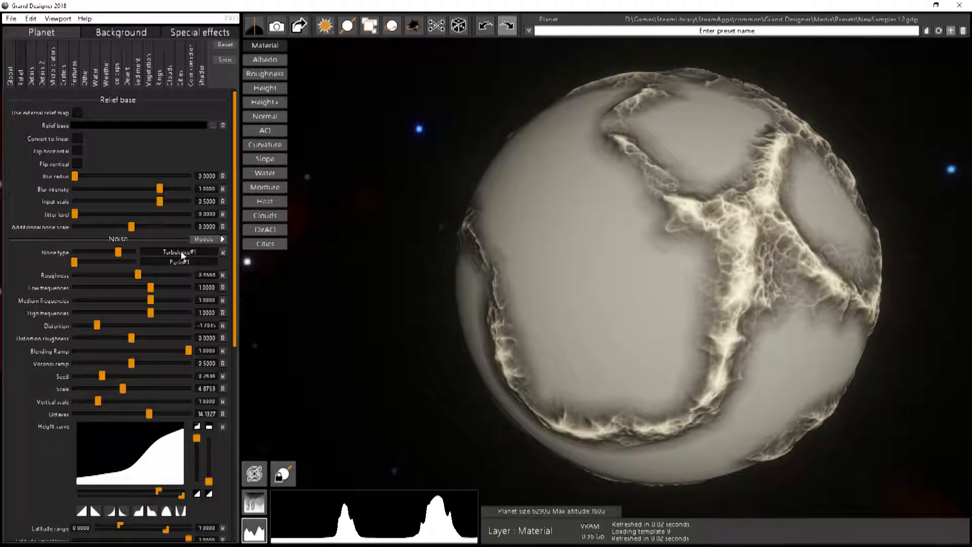
Step: Try the second noise model in the first row of the model gallery and rotate the planet to inspect its relief
{"action": "left_click", "coordinate": [211, 238]}
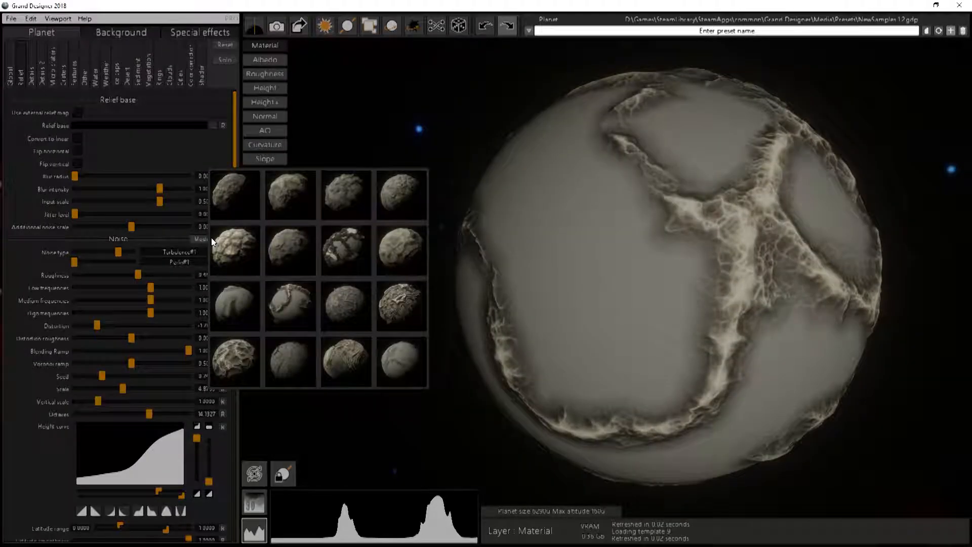
{"action": "left_click", "coordinate": [296, 187]}
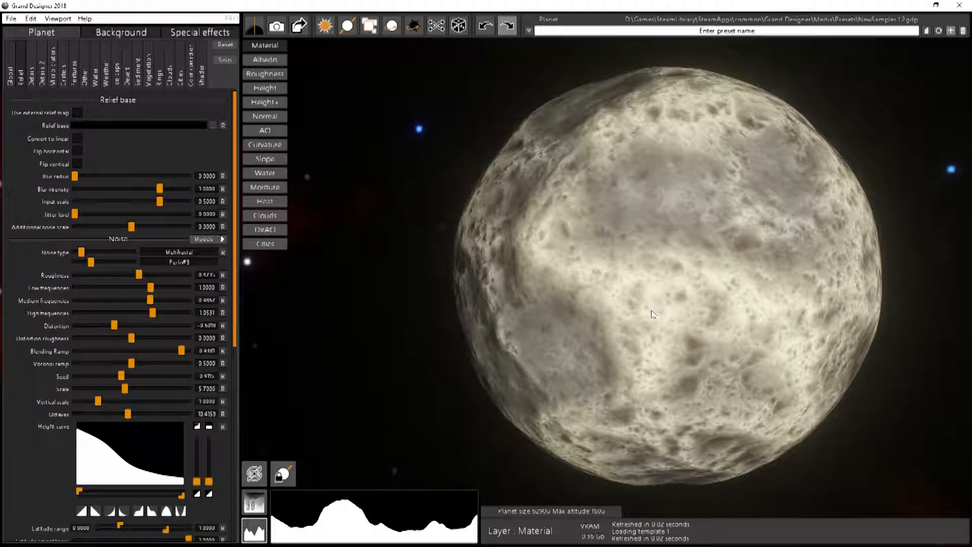
{"action": "left_click_drag", "start_coordinate": [644, 308], "coordinate": [541, 288]}
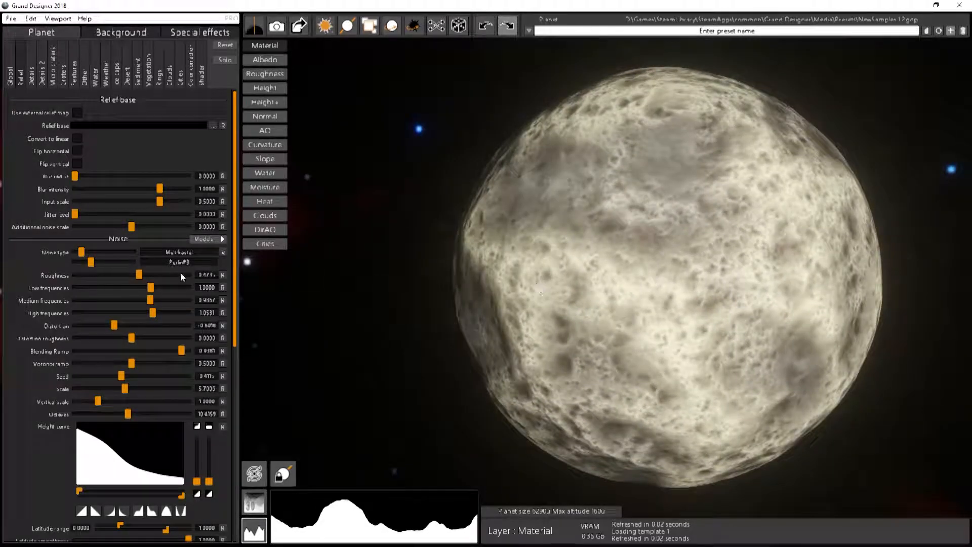
Step: Try the last noise model in the gallery on the planet's relief and open the Details settings
{"action": "left_click", "coordinate": [209, 238]}
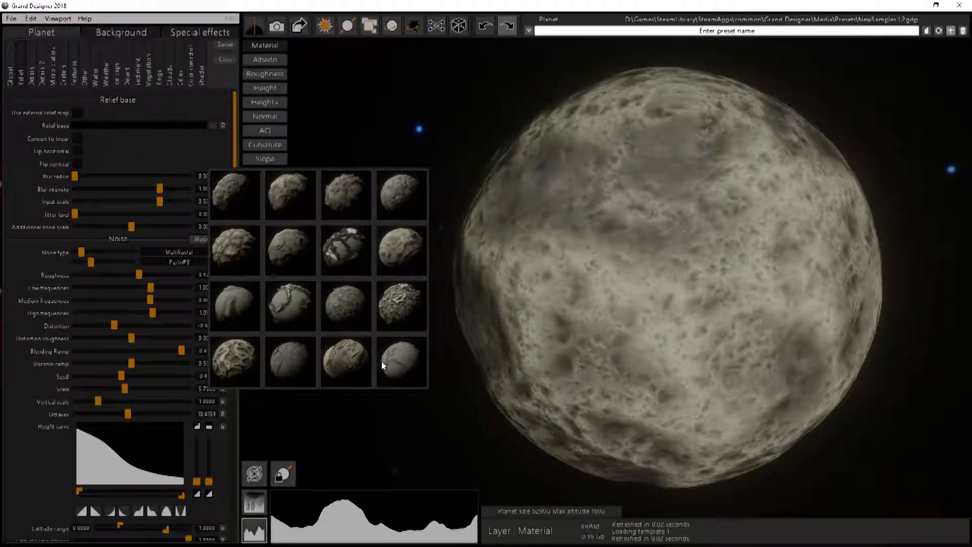
{"action": "left_click", "coordinate": [406, 364]}
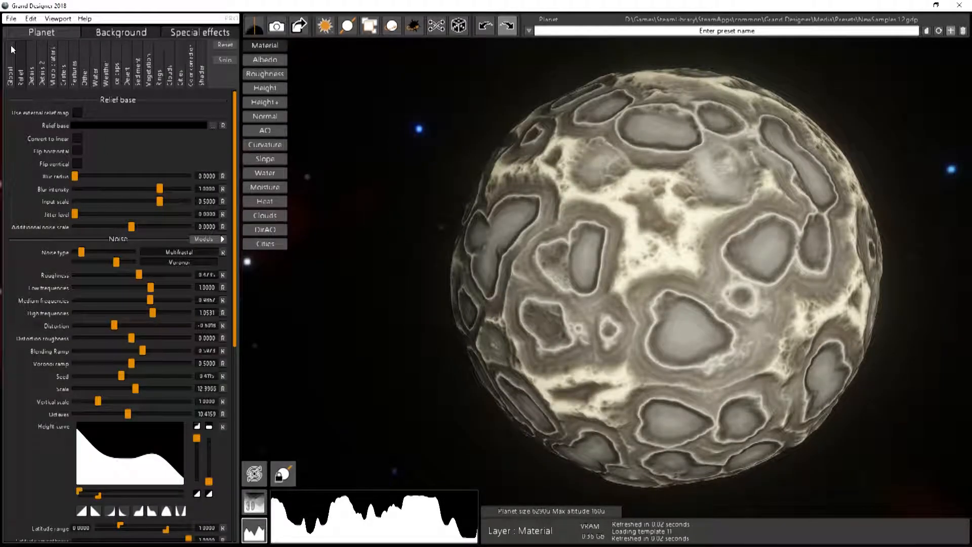
{"action": "left_click", "coordinate": [32, 82]}
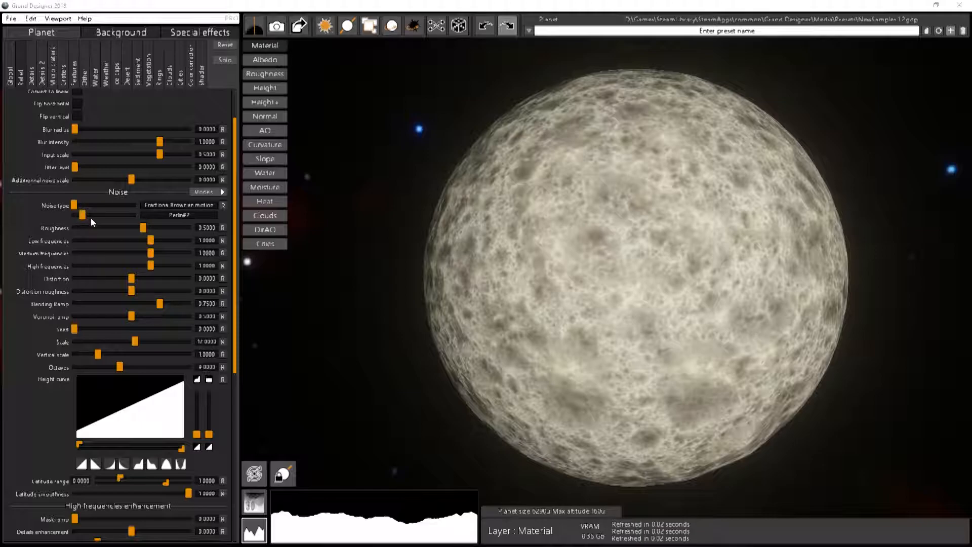
Step: Set the base noise to Perlin#1, try the Turbulence#2 noise type on the planet, and return to Fractional Brownian motion
{"action": "left_click_drag", "start_coordinate": [82, 216], "coordinate": [53, 224]}
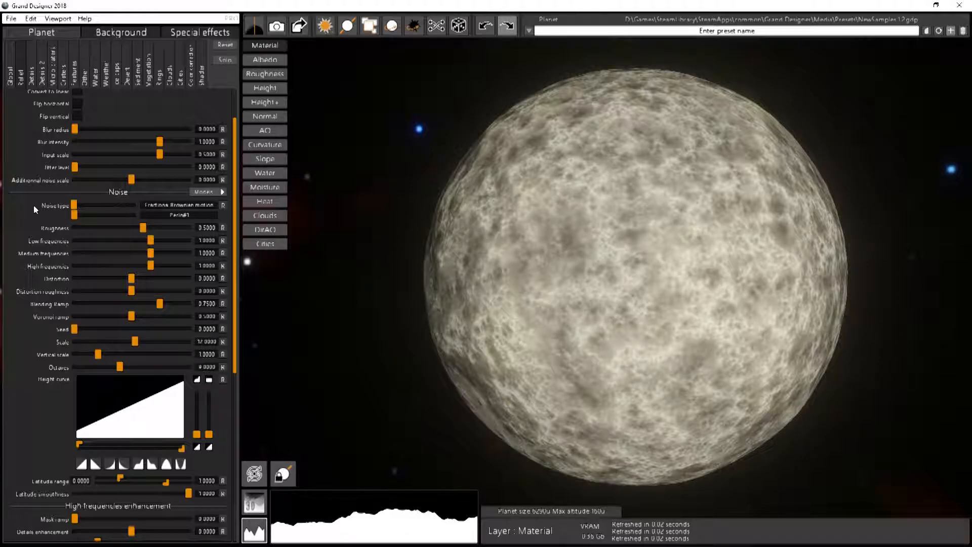
{"action": "left_click_drag", "start_coordinate": [76, 208], "coordinate": [124, 202]}
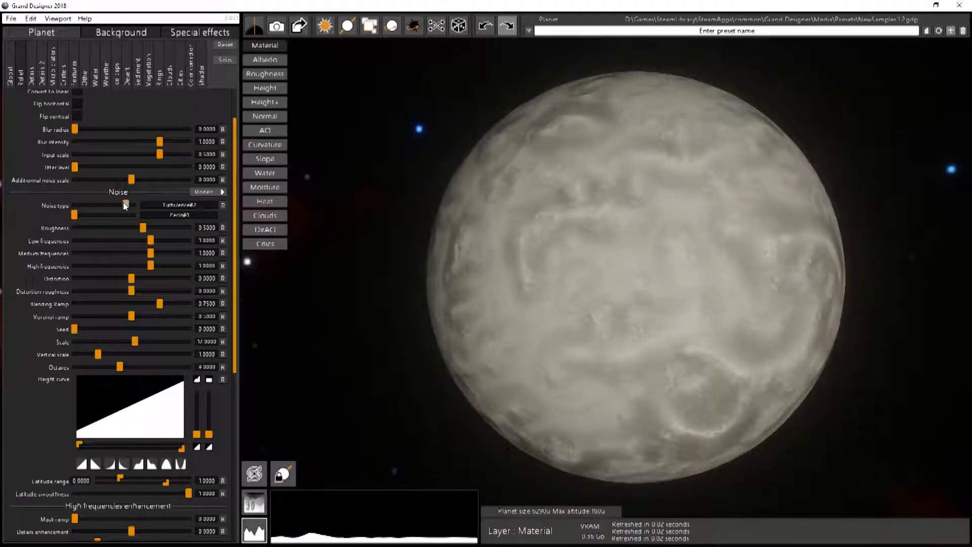
{"action": "left_click_drag", "start_coordinate": [680, 161], "coordinate": [700, 229]}
{"action": "left_click_drag", "start_coordinate": [593, 282], "coordinate": [622, 243]}
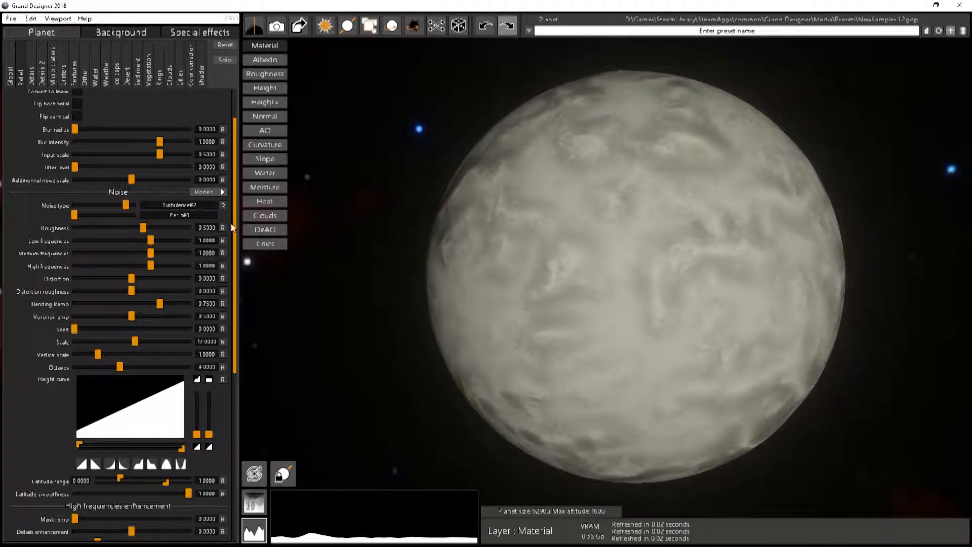
{"action": "mouse_move", "coordinate": [74, 214]}
{"action": "left_mouse_down"}
{"action": "mouse_move", "coordinate": [128, 222]}
{"action": "mouse_move", "coordinate": [73, 220]}
{"action": "left_mouse_up"}
{"action": "left_click_drag", "start_coordinate": [132, 205], "coordinate": [85, 203]}
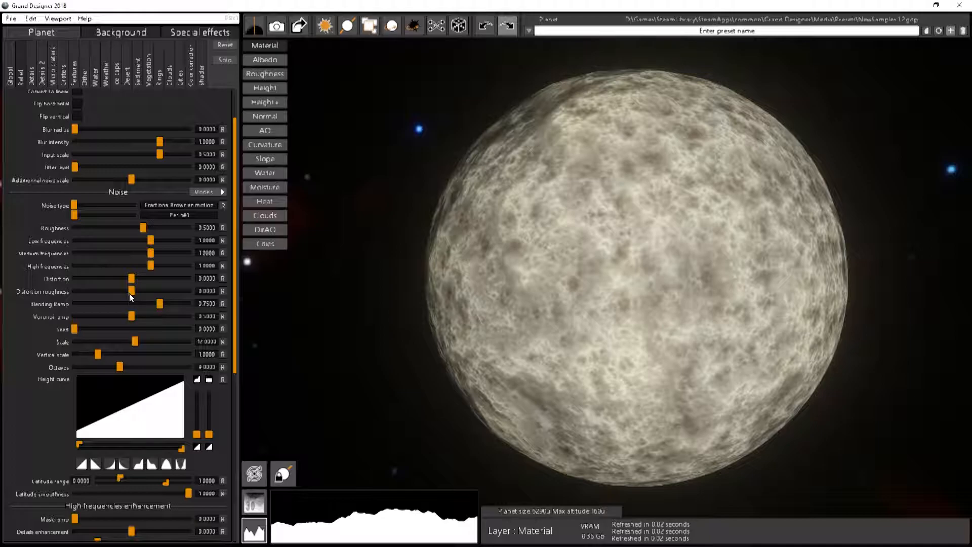
Step: Try a noise Distortion of 1.0807 with a slightly negative Distortion roughness, and reset both parameters
{"action": "left_click_drag", "start_coordinate": [127, 279], "coordinate": [128, 304]}
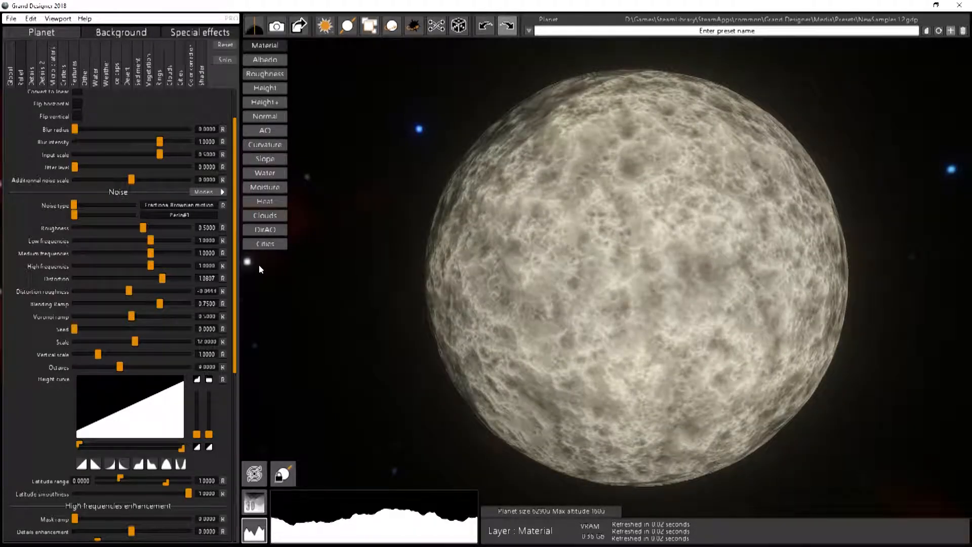
{"action": "left_click", "coordinate": [222, 278]}
{"action": "left_click", "coordinate": [222, 291]}
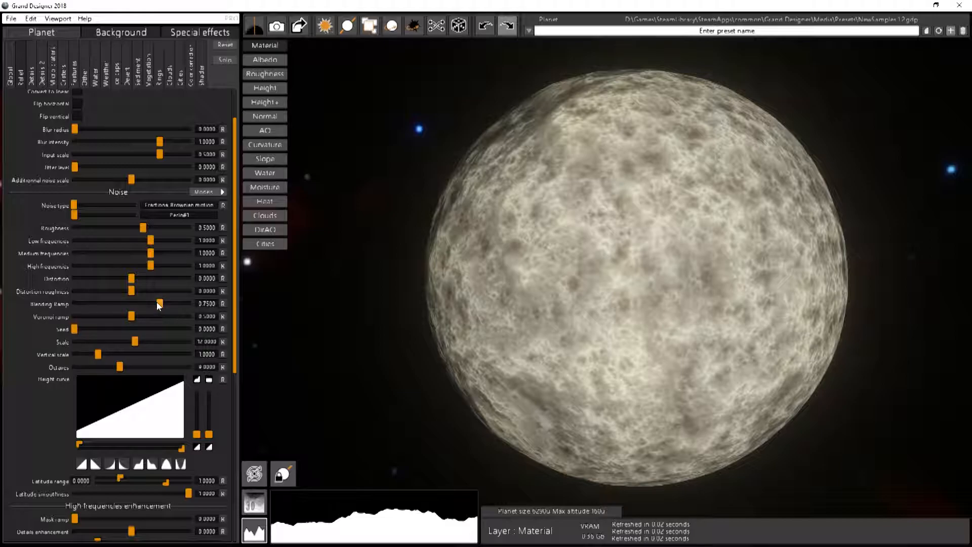
Step: Set the noise type to Exponential and lower the Blending ramp to 0.5817
{"action": "left_click_drag", "start_coordinate": [161, 305], "coordinate": [136, 305]}
{"action": "left_click_drag", "start_coordinate": [79, 205], "coordinate": [104, 207]}
{"action": "mouse_move", "coordinate": [144, 305]}
{"action": "left_mouse_down"}
{"action": "mouse_move", "coordinate": [57, 307]}
{"action": "mouse_move", "coordinate": [187, 311]}
{"action": "mouse_move", "coordinate": [130, 306]}
{"action": "mouse_move", "coordinate": [151, 307]}
{"action": "mouse_move", "coordinate": [141, 308]}
{"action": "left_mouse_up"}
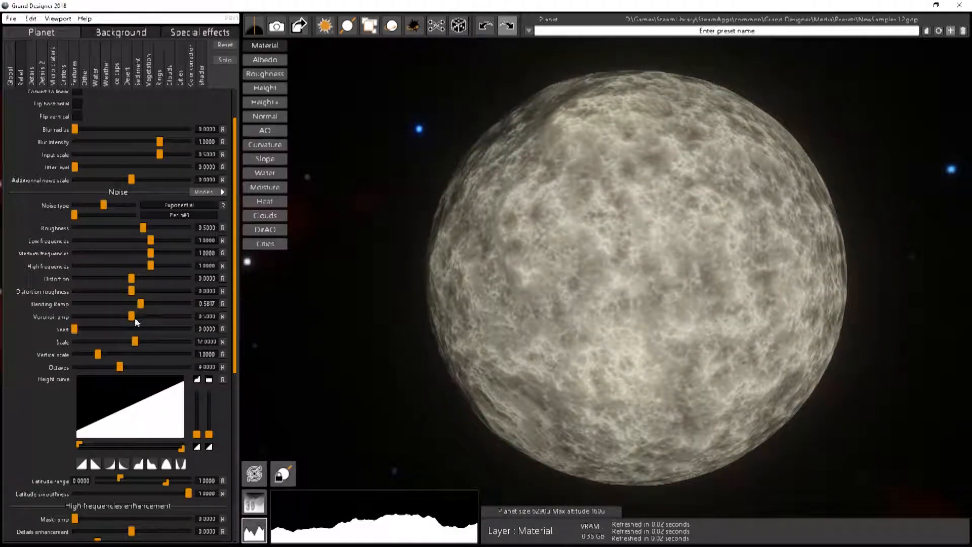
Step: Switch the base noise to Voronoi and raise the Voronoi ramp to 1.0
{"action": "left_click_drag", "start_coordinate": [75, 214], "coordinate": [116, 217]}
{"action": "left_click_drag", "start_coordinate": [132, 316], "coordinate": [211, 326]}
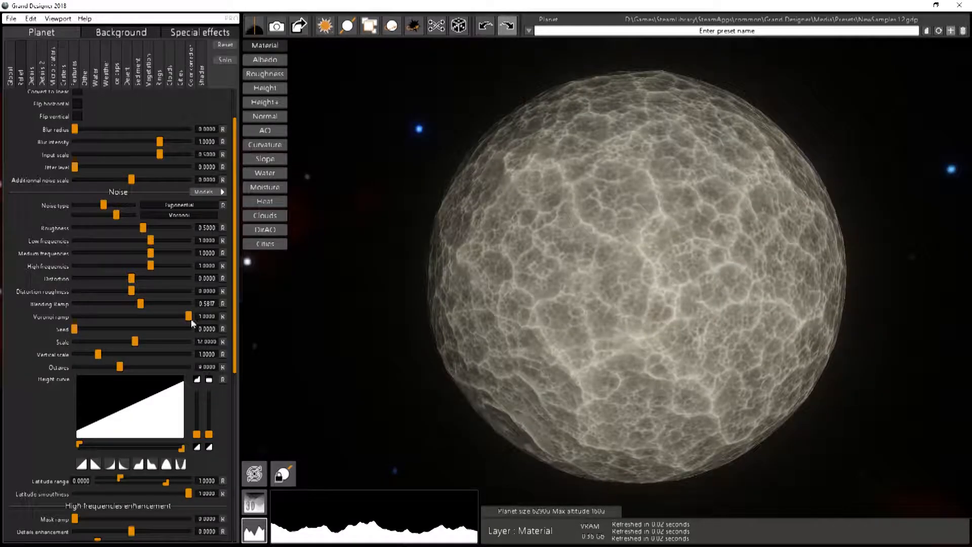